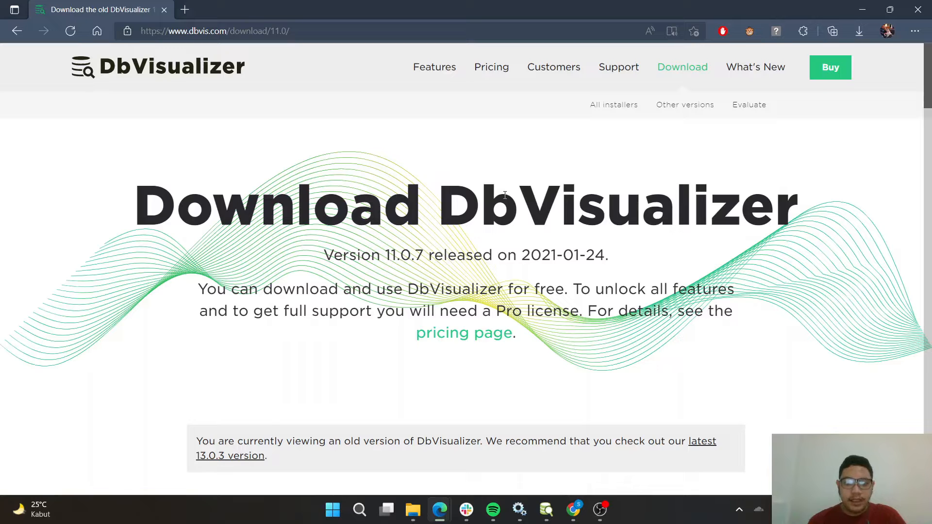
# Review the DbVisualizer 11.0.7 download page and check the installer in the browser's downloads list.
pyautogui.scroll(-2, 505, 195)
pyautogui.scroll(2, 505, 195)
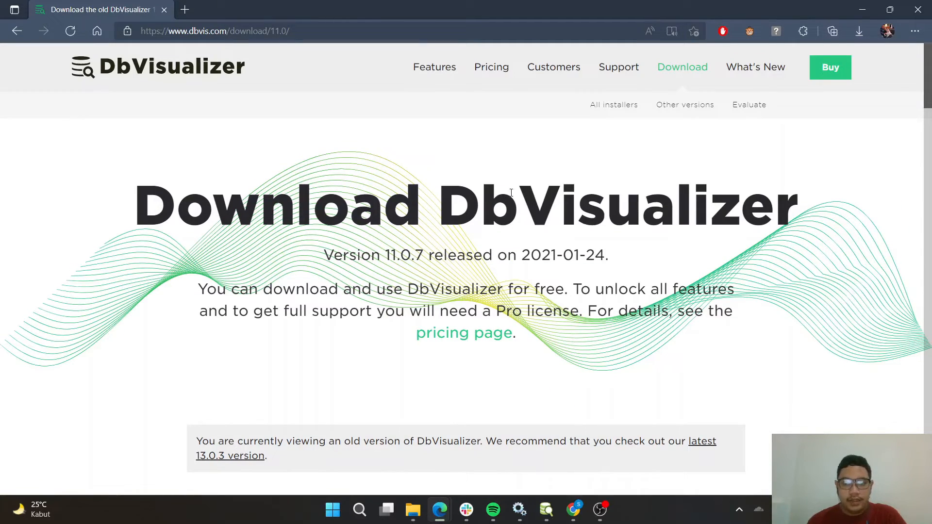
pyautogui.scroll(-4, 629, 216)
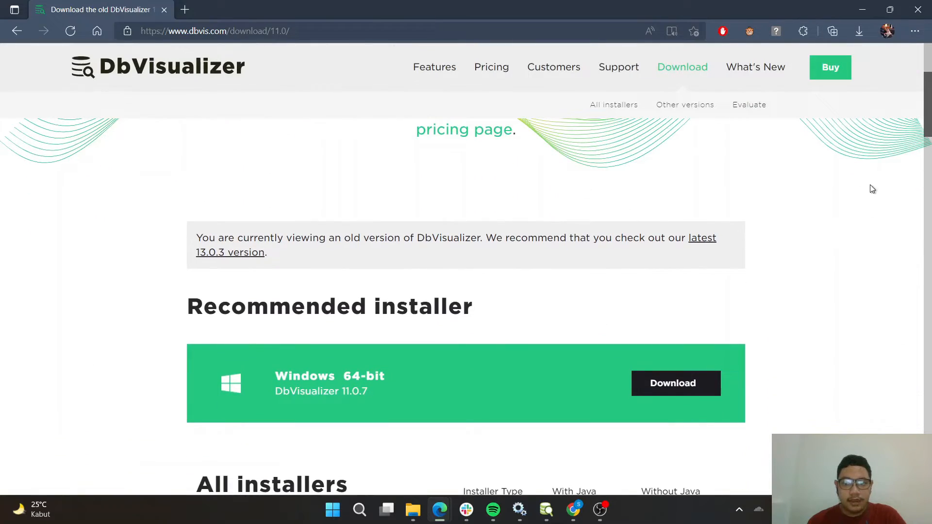
pyautogui.click(859, 32)
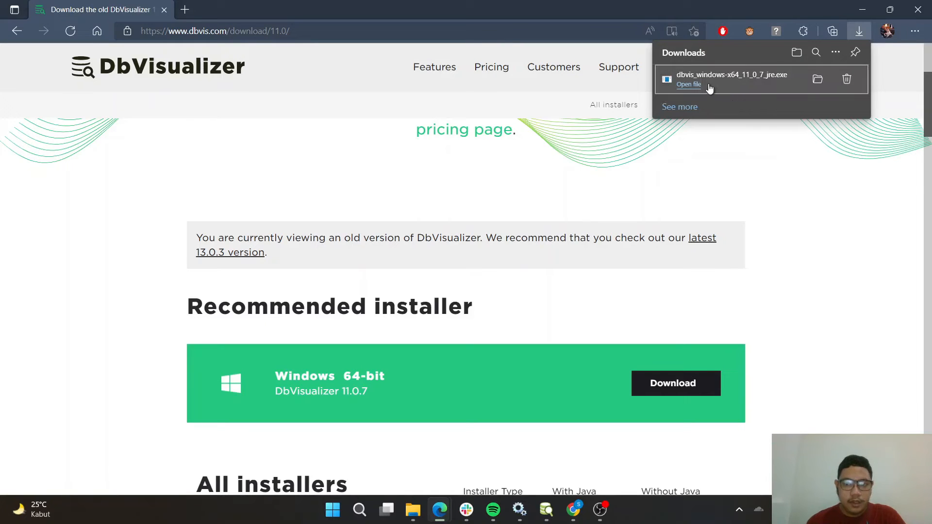
pyautogui.click(821, 232)
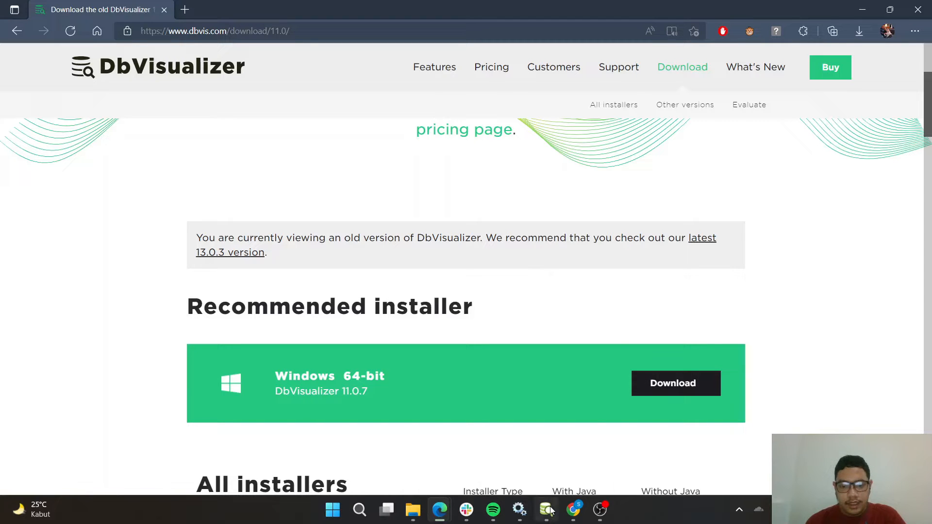
# Switch to the DbVisualizer window, dismiss the exit prompt without quitting, and move the window slightly higher.
pyautogui.moveTo(546, 510)
pyautogui.click(582, 406)
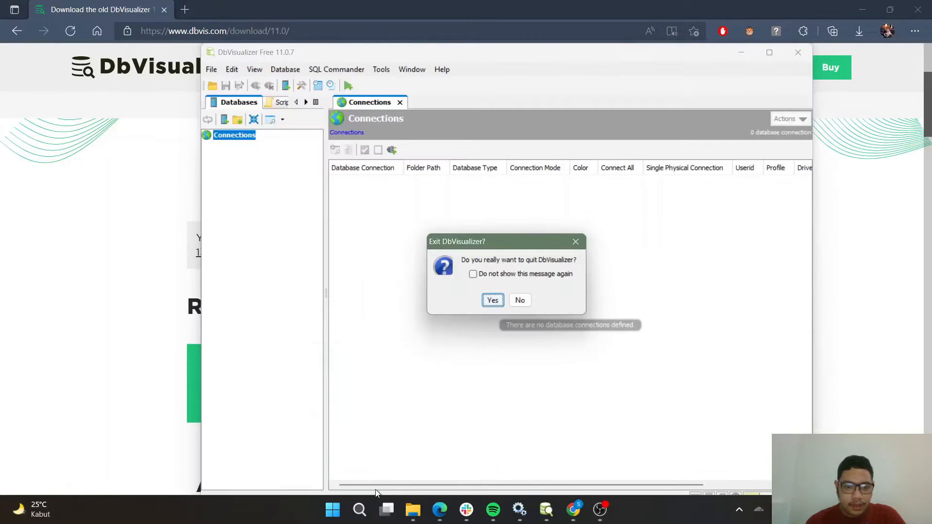
pyautogui.click(575, 244)
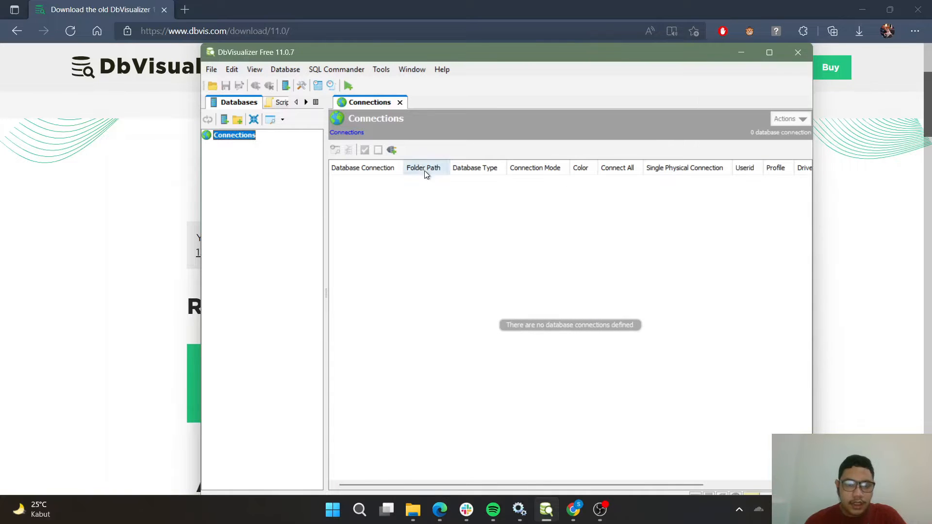
pyautogui.moveTo(487, 53); pyautogui.dragTo(481, 35)
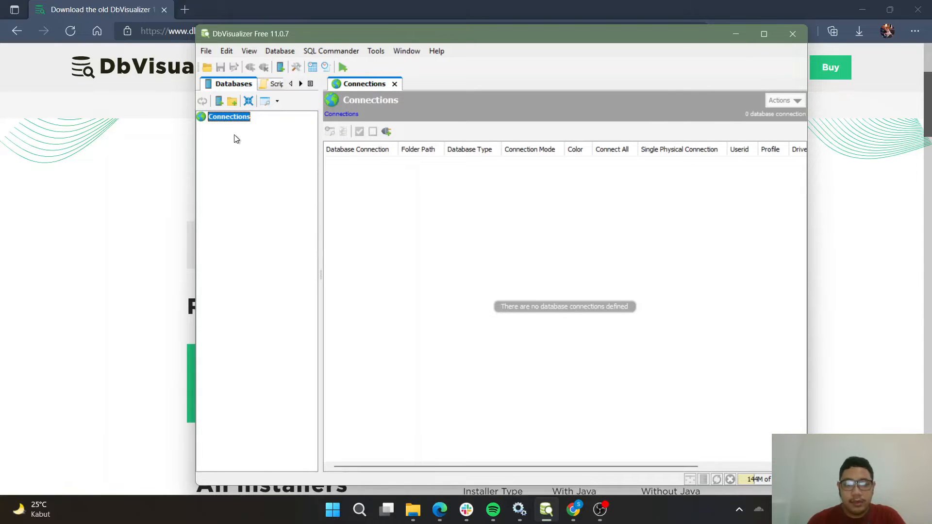
# Start creating a database connection with the Connection Wizard and give it the alias "Odoo t8".
pyautogui.click(291, 54)
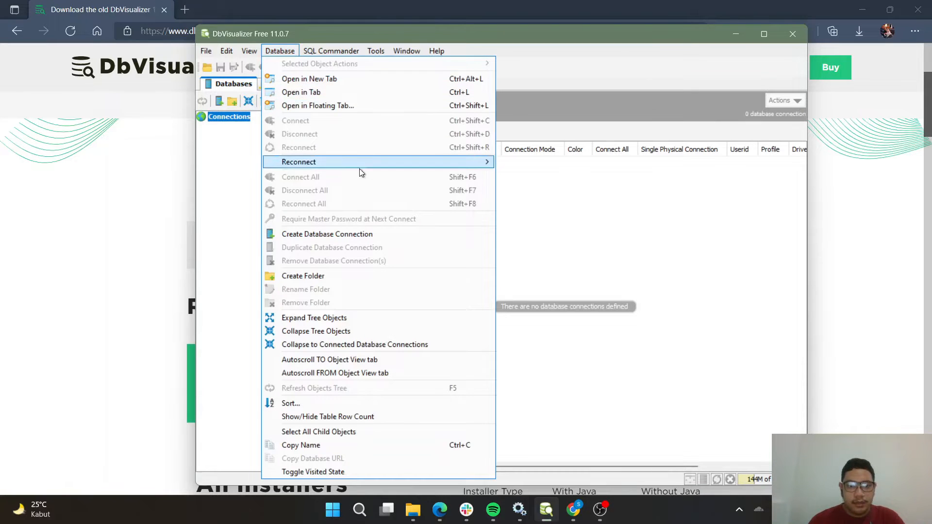
pyautogui.click(365, 235)
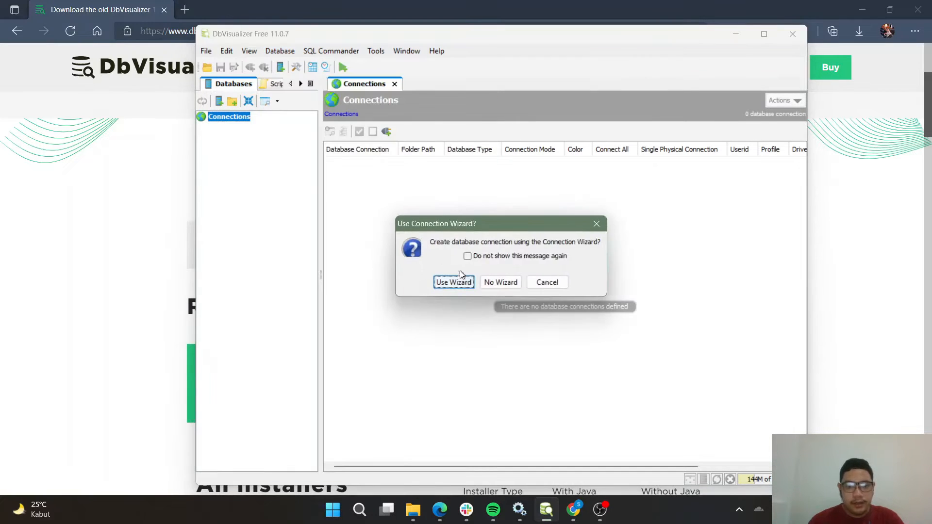
pyautogui.click(453, 282)
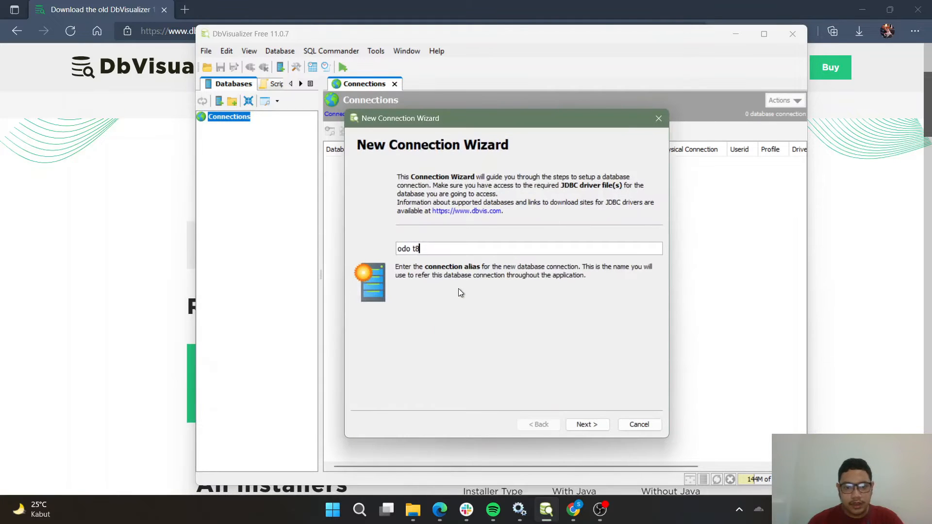
pyautogui.hotkey('ctrl', 'a')
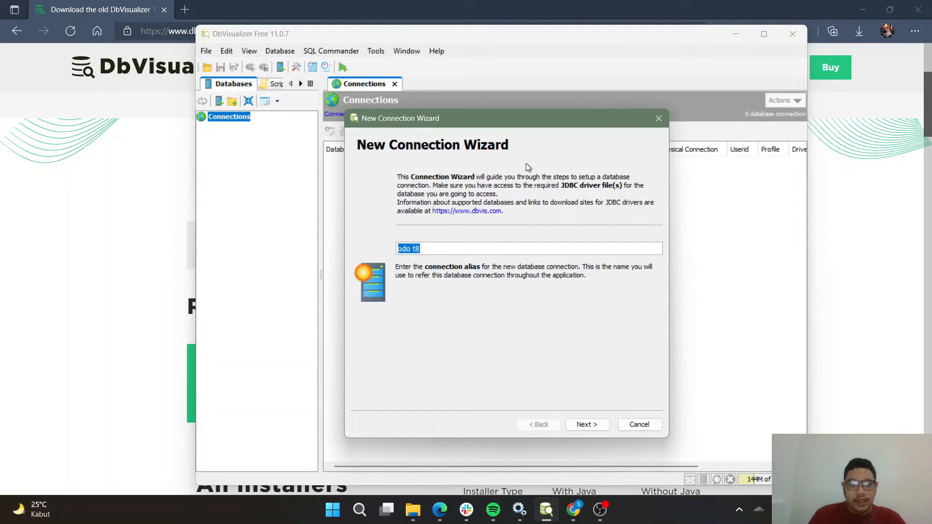
pyautogui.press('BackSpace')
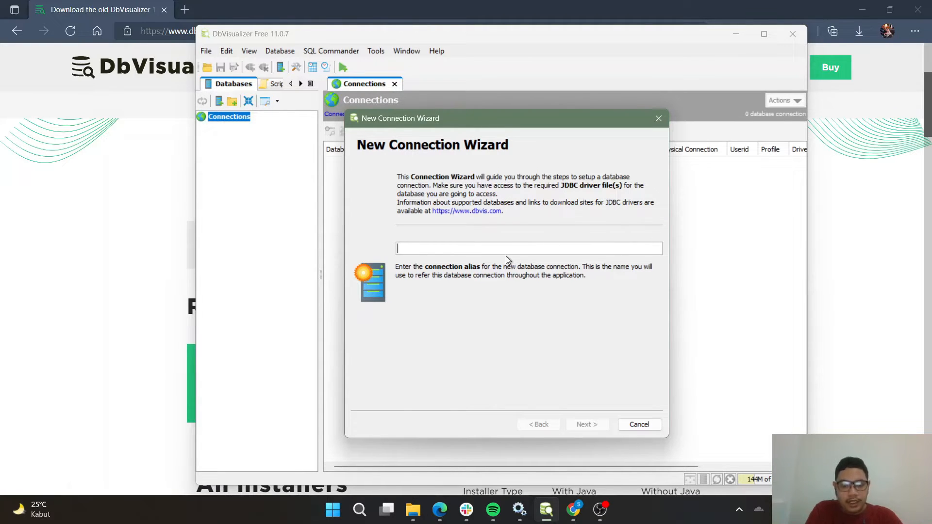
pyautogui.write('Odoo t8')
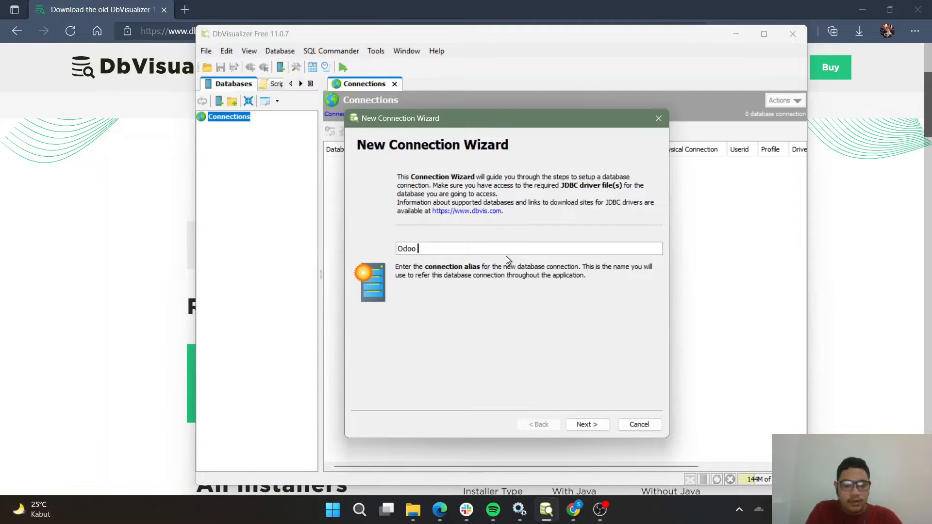
pyautogui.click(595, 425)
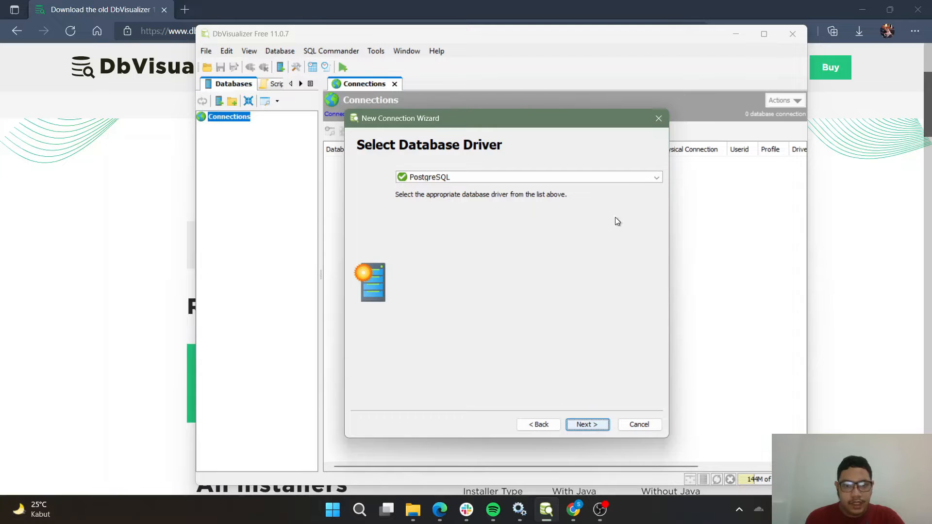
# Choose PostgreSQL as the database driver and continue to the connection settings.
pyautogui.click(640, 178)
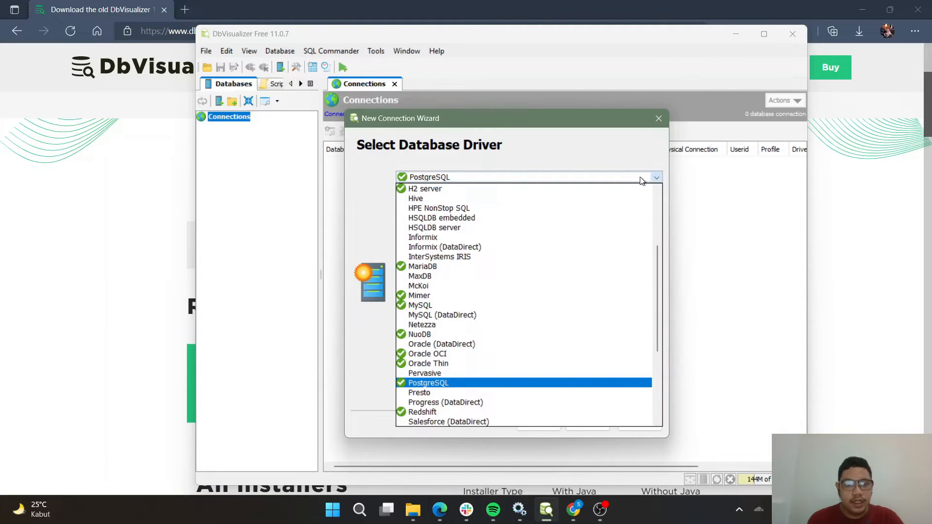
pyautogui.click(506, 383)
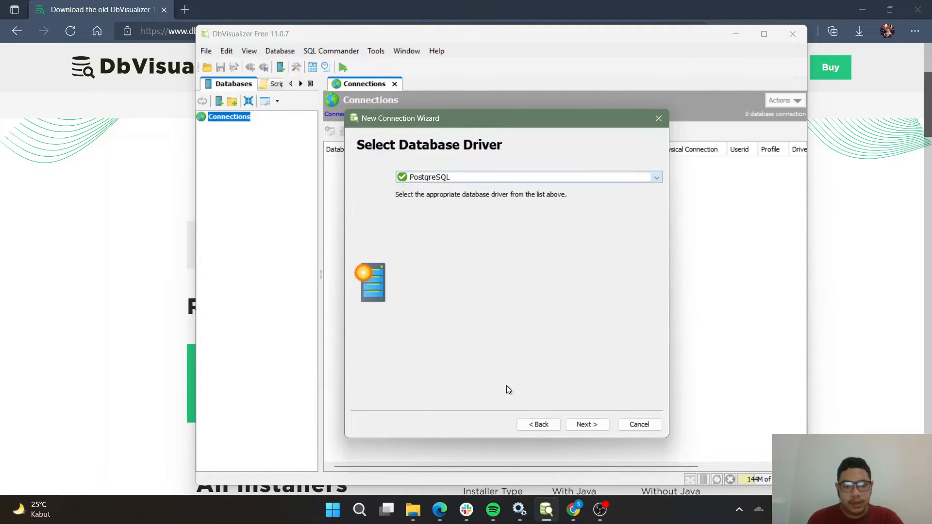
pyautogui.click(587, 425)
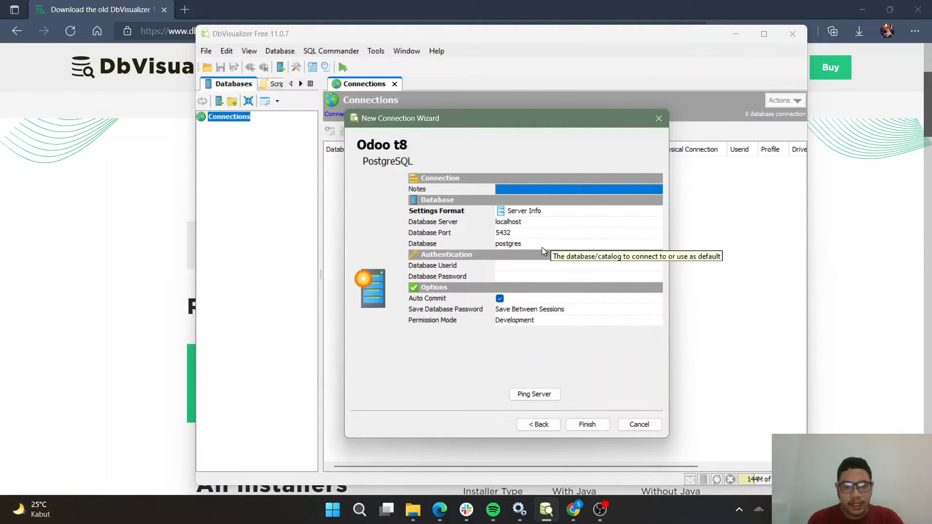
# Switch to Odoo in Chrome and log out to look up the database name on the login page.
pyautogui.click(542, 247)
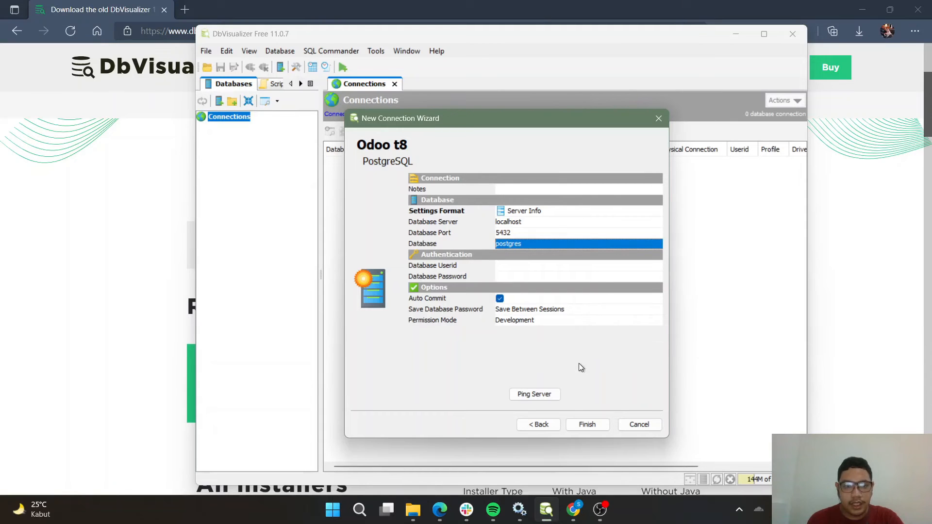
pyautogui.moveTo(581, 514)
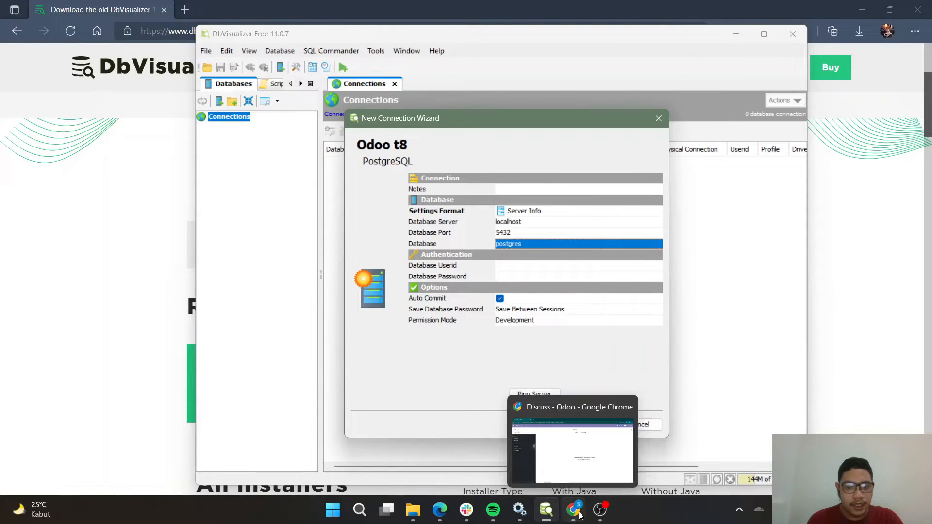
pyautogui.click(589, 467)
pyautogui.click(899, 57)
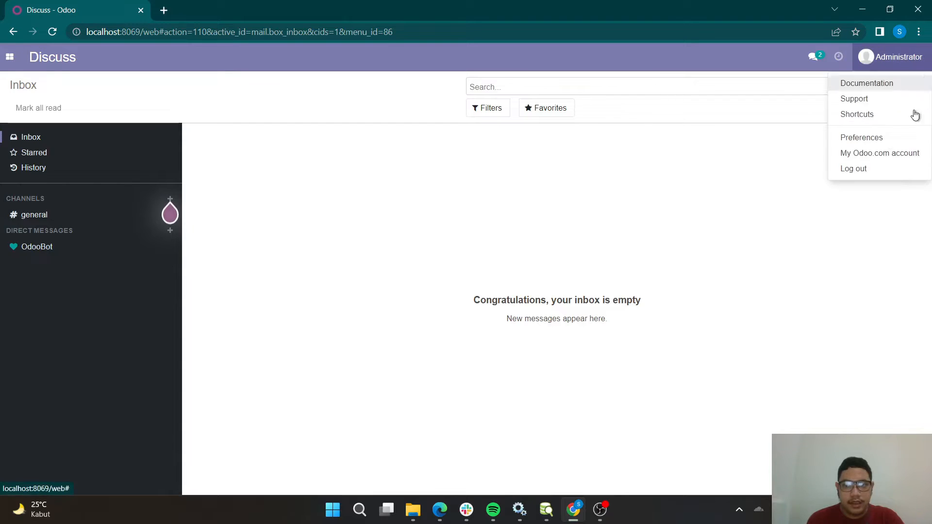
pyautogui.click(875, 173)
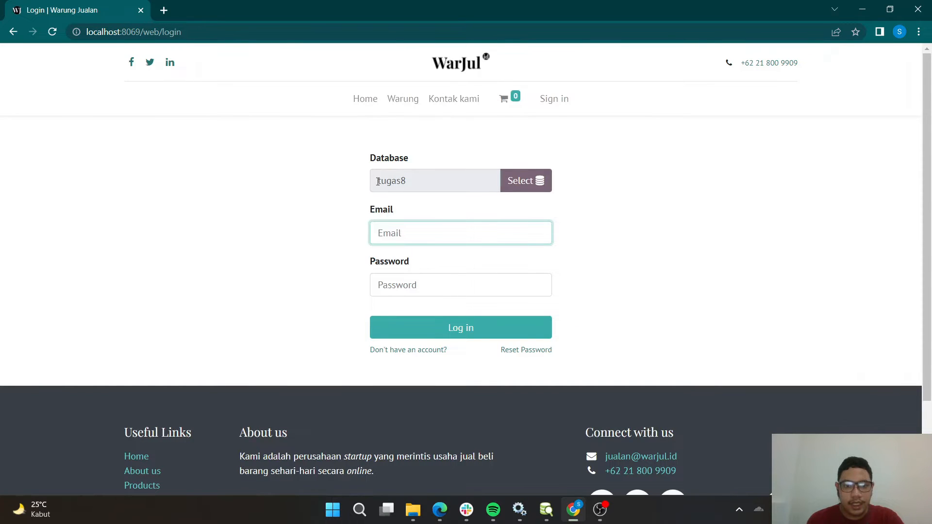
pyautogui.moveTo(373, 181); pyautogui.dragTo(428, 186)
pyautogui.click(624, 191)
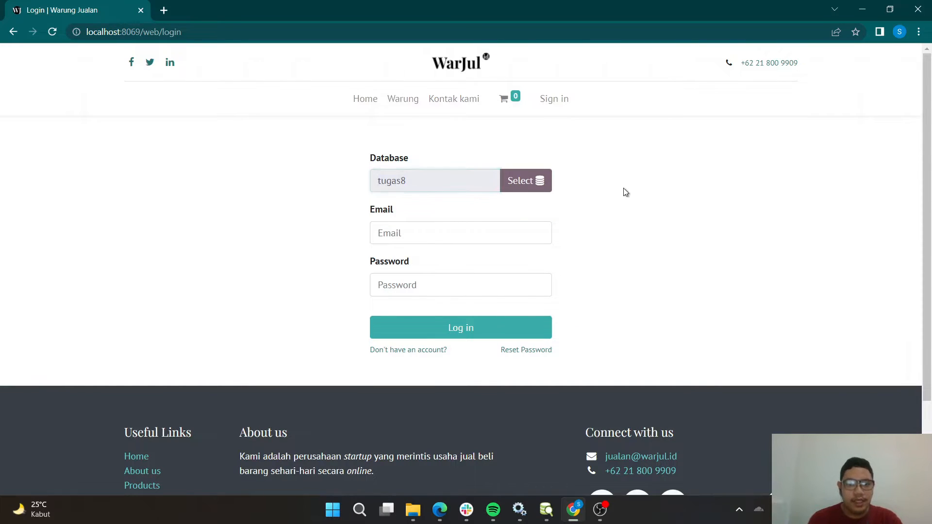
# Switch back to DbVisualizer and set the connection's database to tugas8.
pyautogui.hotkey('alt', 'Tab')
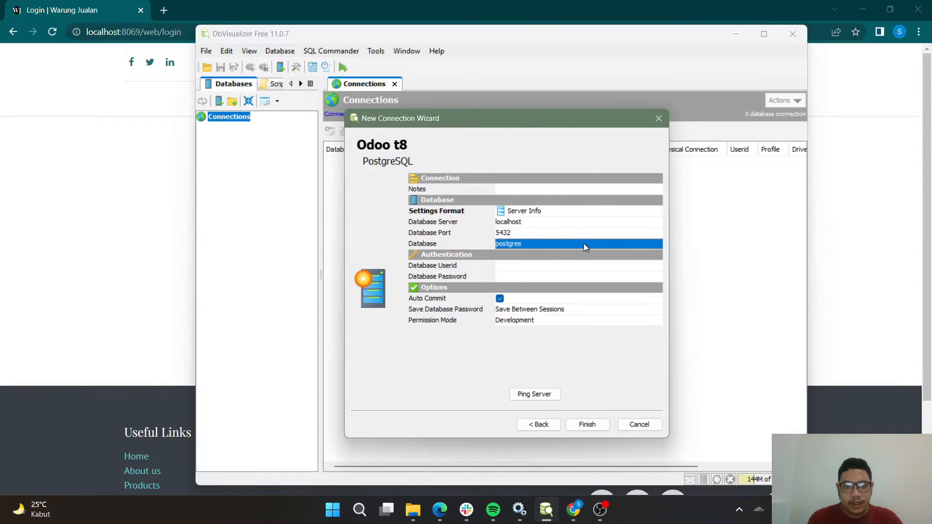
pyautogui.click(584, 247)
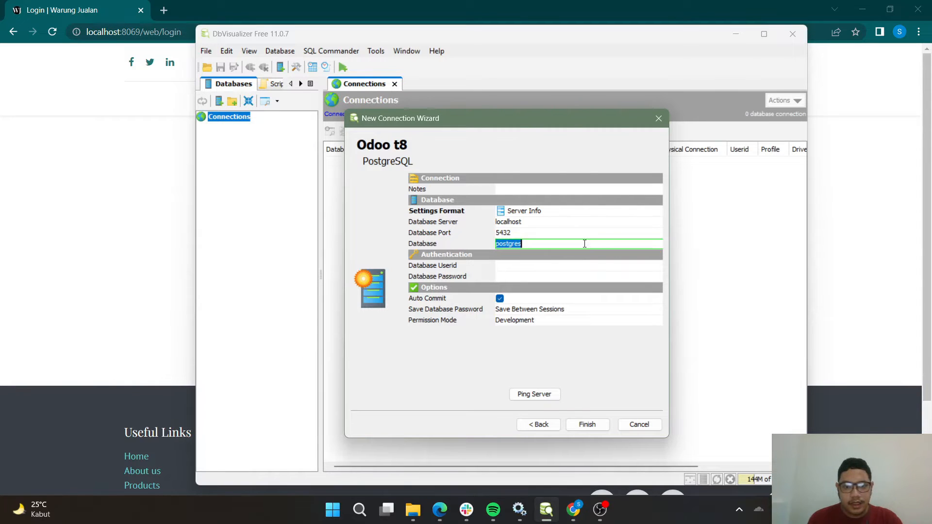
pyautogui.hotkey('ctrl', 'a')
pyautogui.write('tugas8')
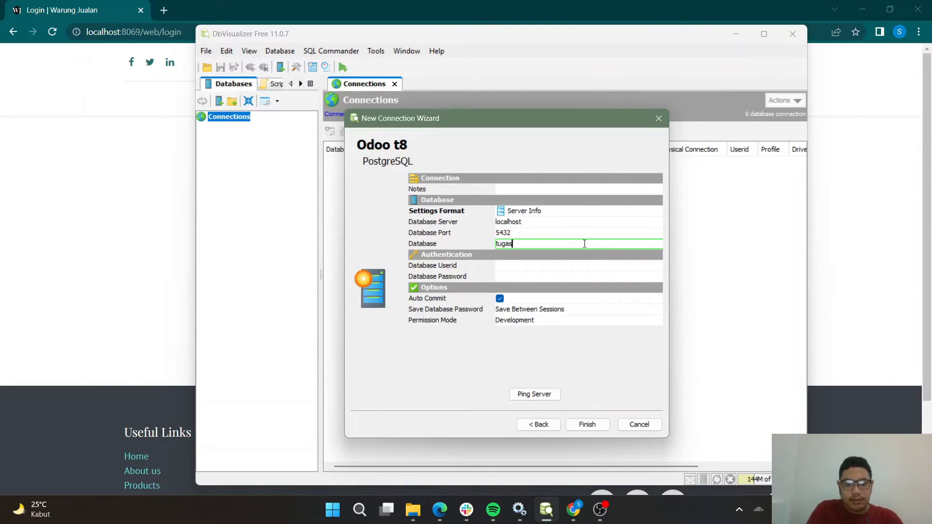
# Set the database user ID to openpg and enter the database password.
pyautogui.click(549, 268)
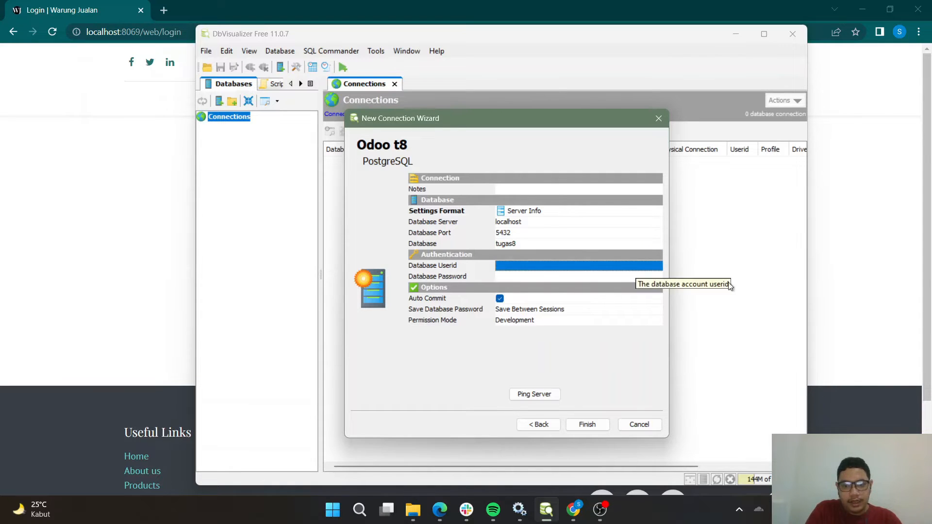
pyautogui.click(658, 268)
pyautogui.write('openpg')
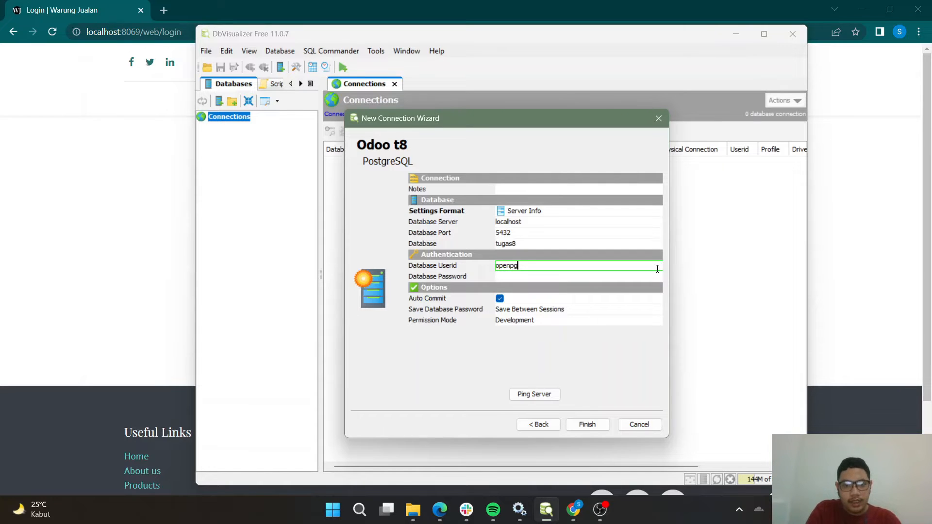
pyautogui.click(659, 273)
pyautogui.write('openpg')
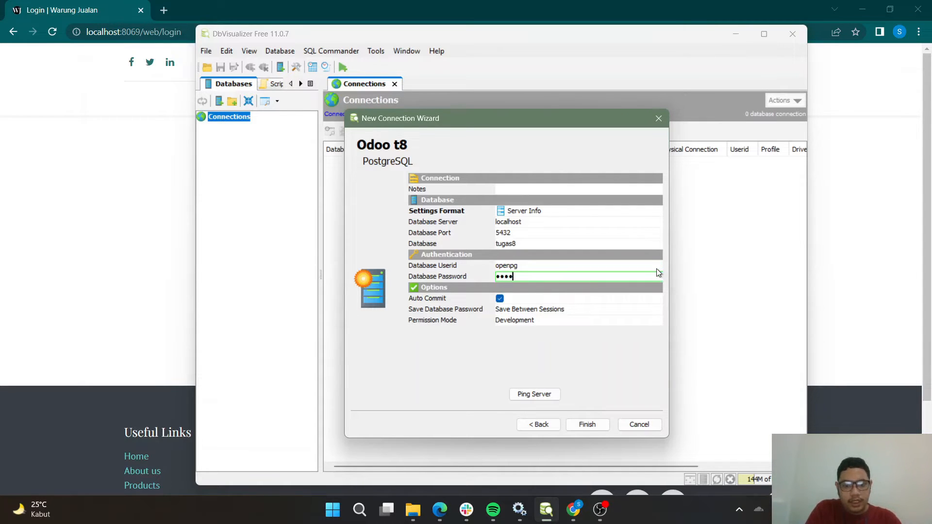
pyautogui.write('pwd')
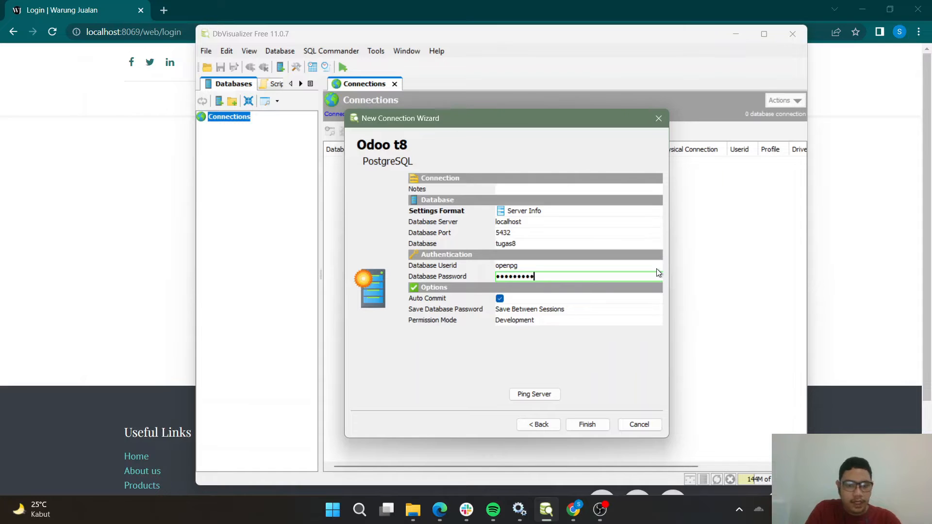
# Ping the database server, dismiss the result message, and finish creating the connection.
pyautogui.click(558, 395)
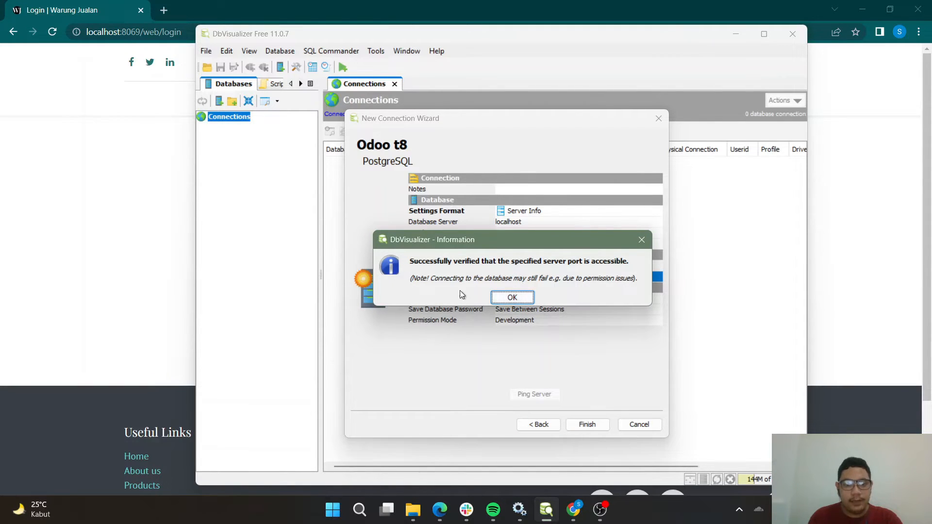
pyautogui.click(523, 298)
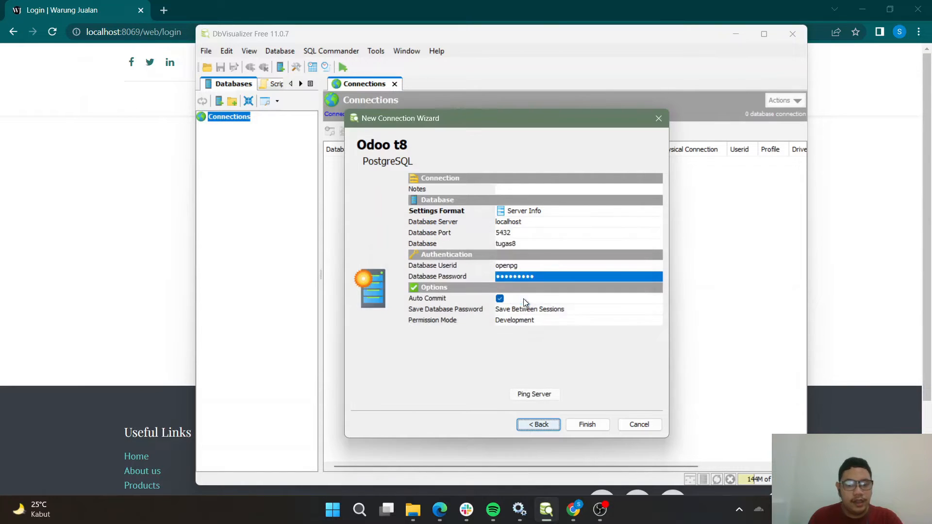
pyautogui.click(595, 426)
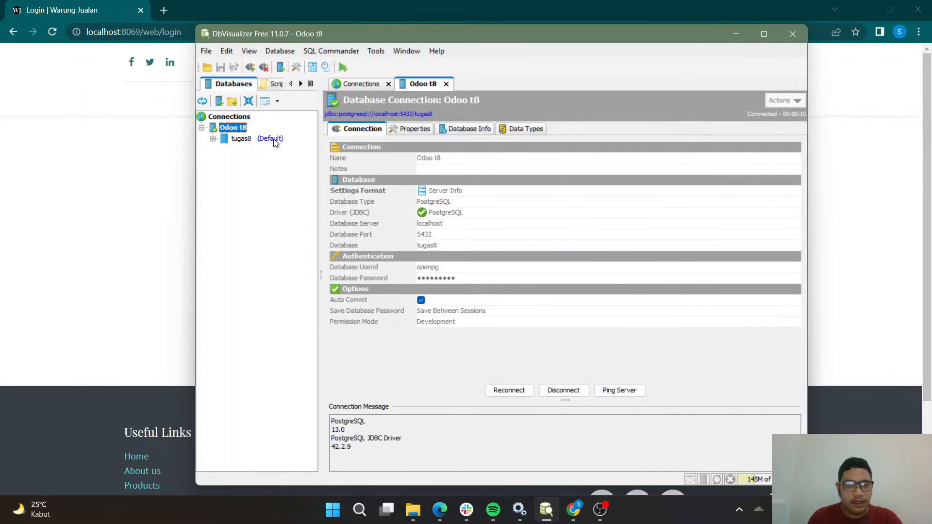
# Select the tugas8 database in the connections tree and reconnect the Odoo t8 connection.
pyautogui.click(243, 140)
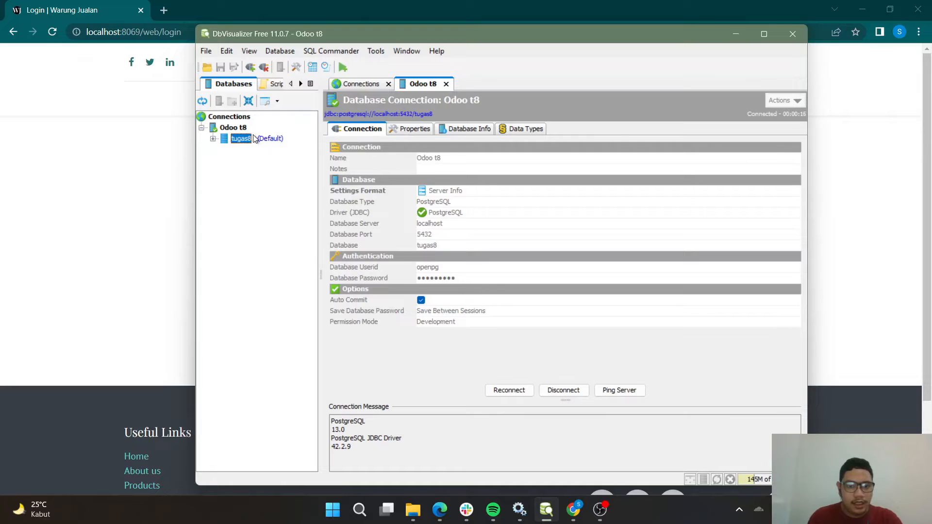
pyautogui.click(508, 391)
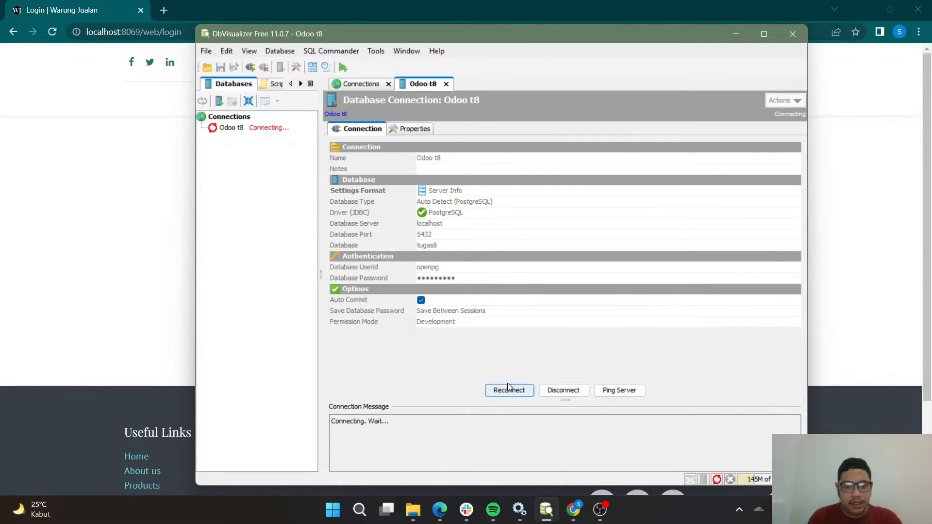
pyautogui.click(203, 130)
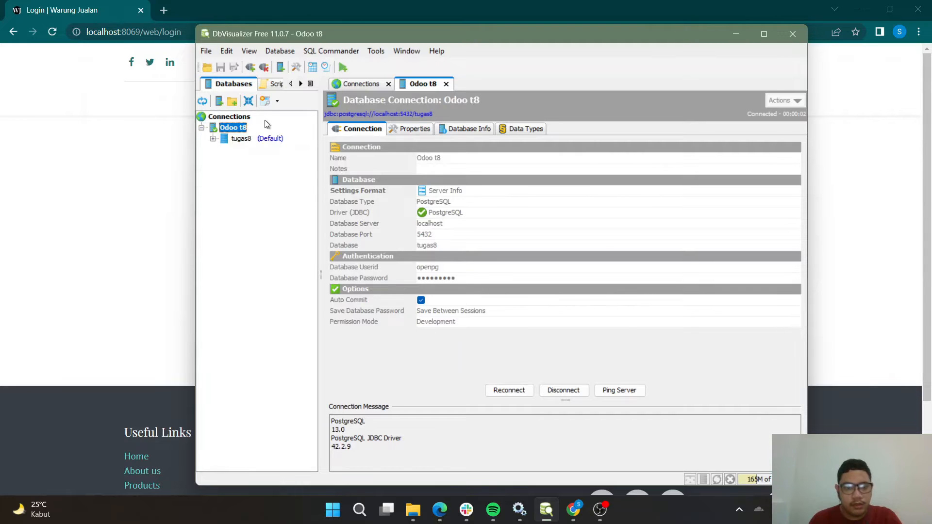
# Open the details of the tugas8 database from the connections tree and browse its table list.
pyautogui.click(243, 139)
pyautogui.doubleClick(249, 139)
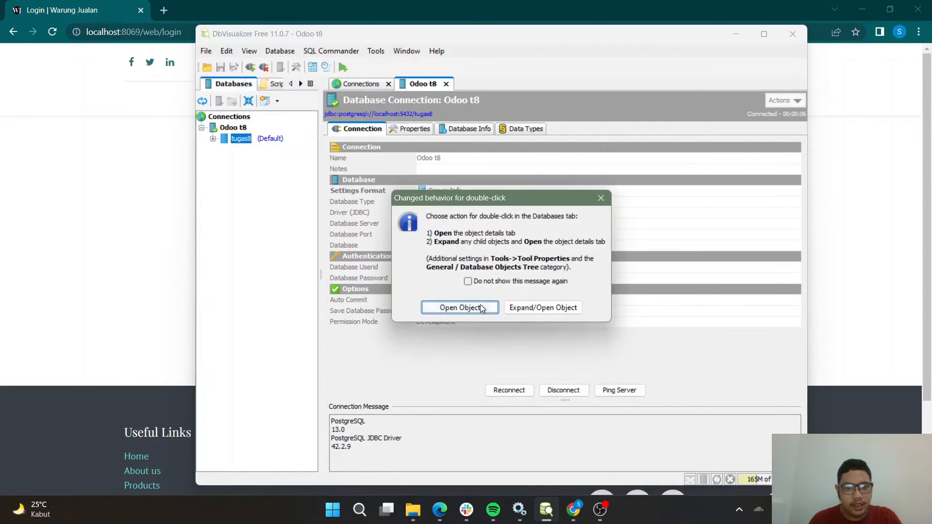
pyautogui.click(438, 305)
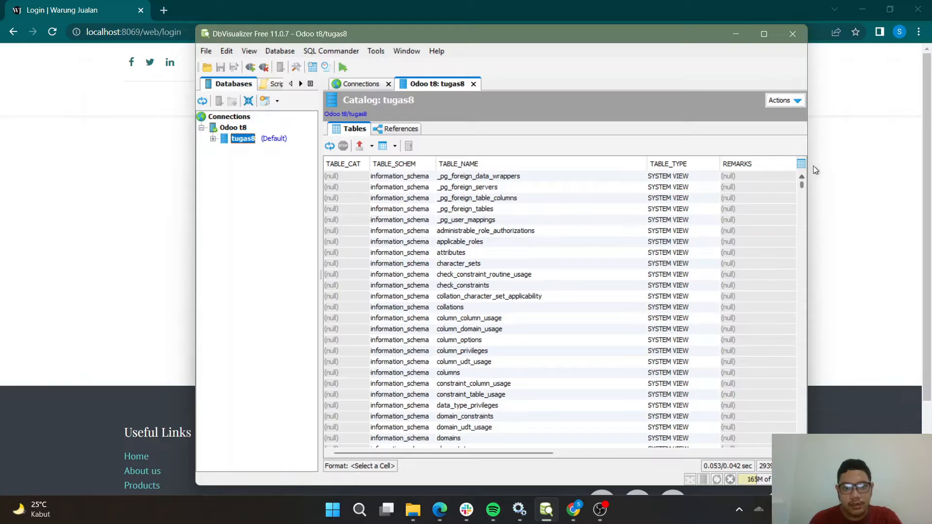
pyautogui.moveTo(802, 184)
pyautogui.mouseDown()
pyautogui.moveTo(805, 261)
pyautogui.moveTo(804, 167)
pyautogui.mouseUp()
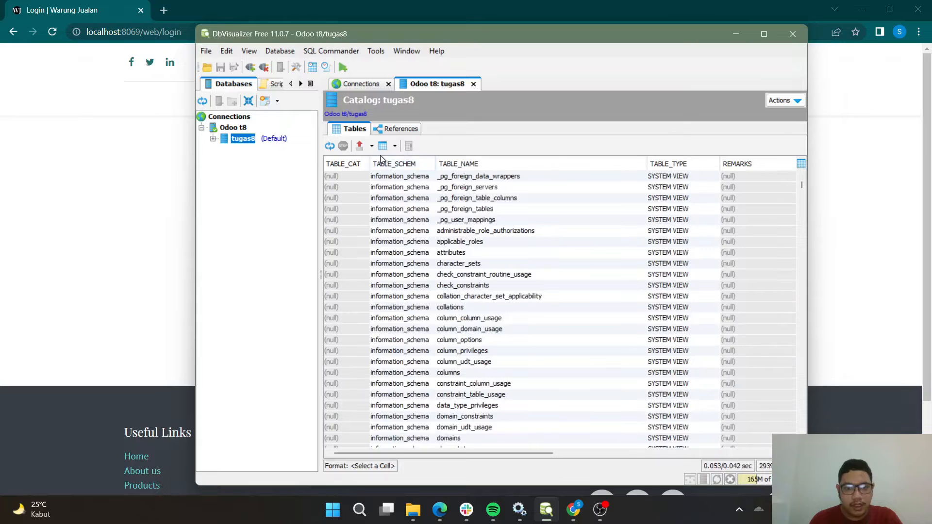
# Sort the tugas8 table list by table schema, and replace that with an ascending sort by table name.
pyautogui.scroll(-20, 418, 199)
pyautogui.click(415, 166)
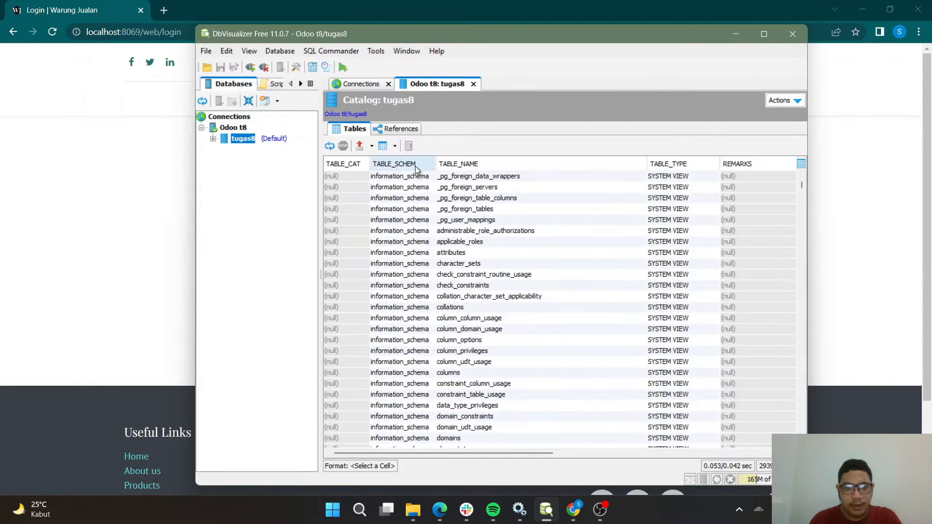
pyautogui.click(415, 166)
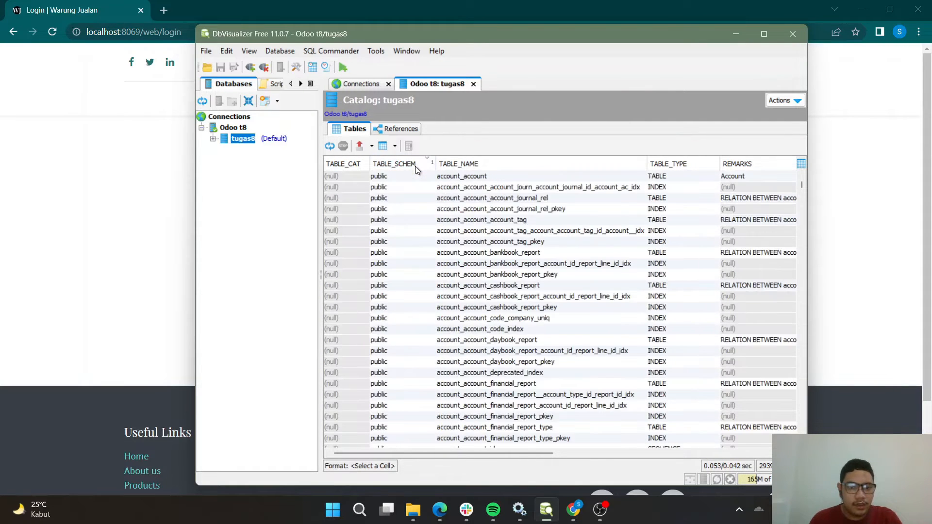
pyautogui.click(415, 166)
pyautogui.click(467, 166)
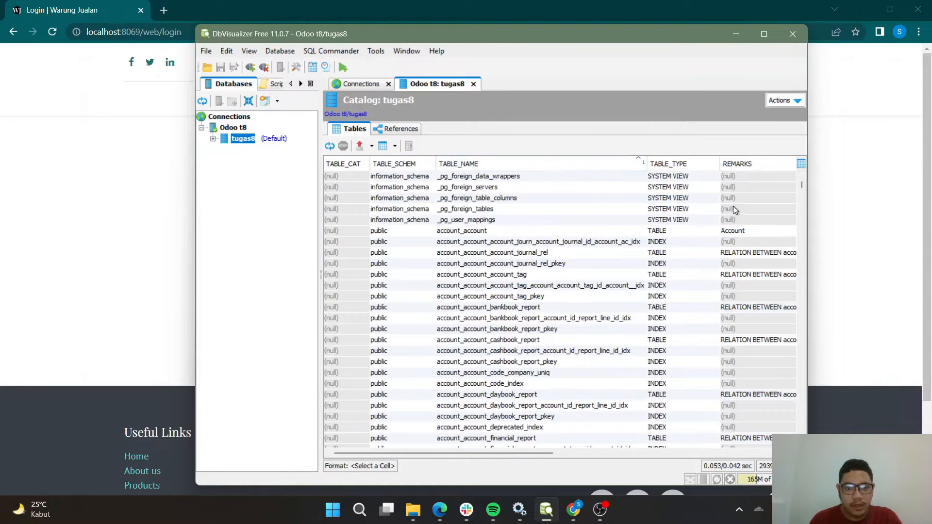
pyautogui.moveTo(801, 186)
pyautogui.mouseDown()
pyautogui.moveTo(802, 208)
pyautogui.moveTo(802, 180)
pyautogui.mouseUp()
# Display the references graph of tugas8, set it to specified tables, and dismiss the table selection without choosing any.
pyautogui.click(401, 129)
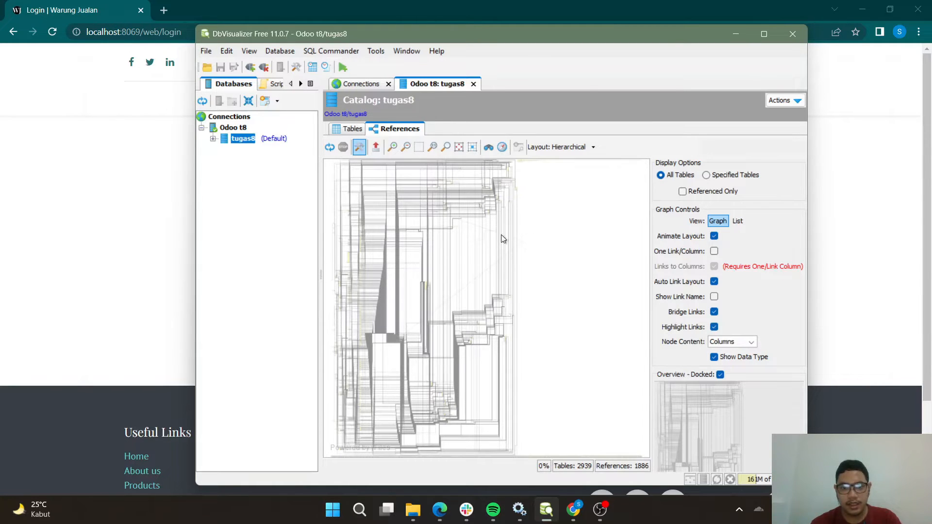
pyautogui.click(723, 179)
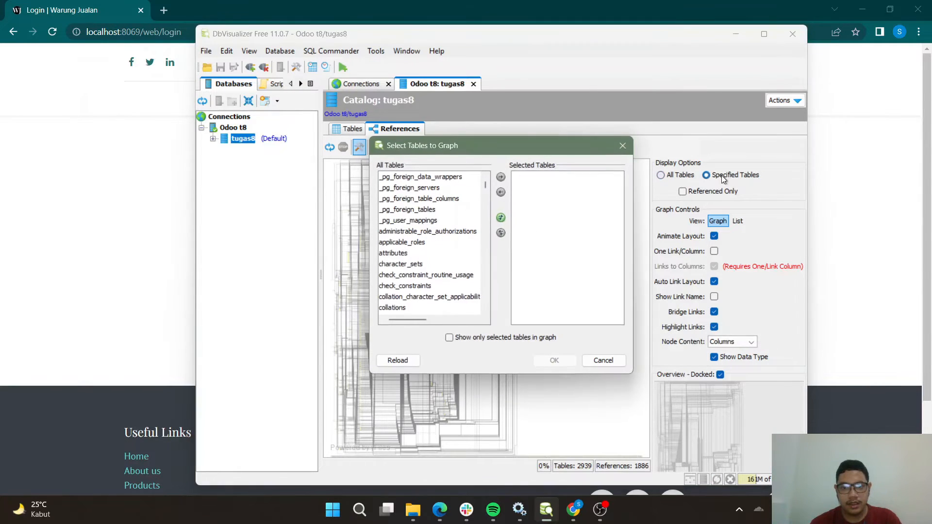
pyautogui.click(622, 146)
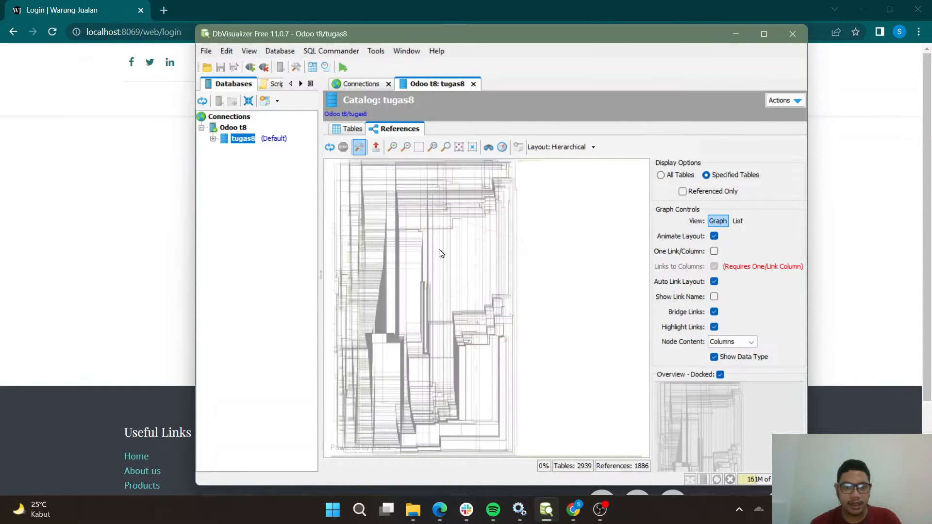
# Examine the references graph up close, down to the columns and links of the account_financial_report table.
pyautogui.click(394, 146)
pyautogui.click(393, 146)
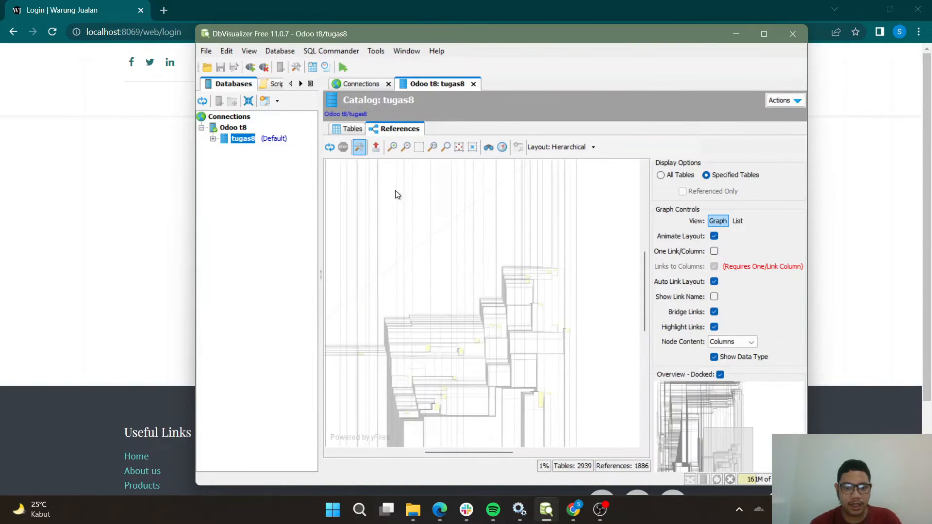
pyautogui.moveTo(481, 453); pyautogui.dragTo(388, 433)
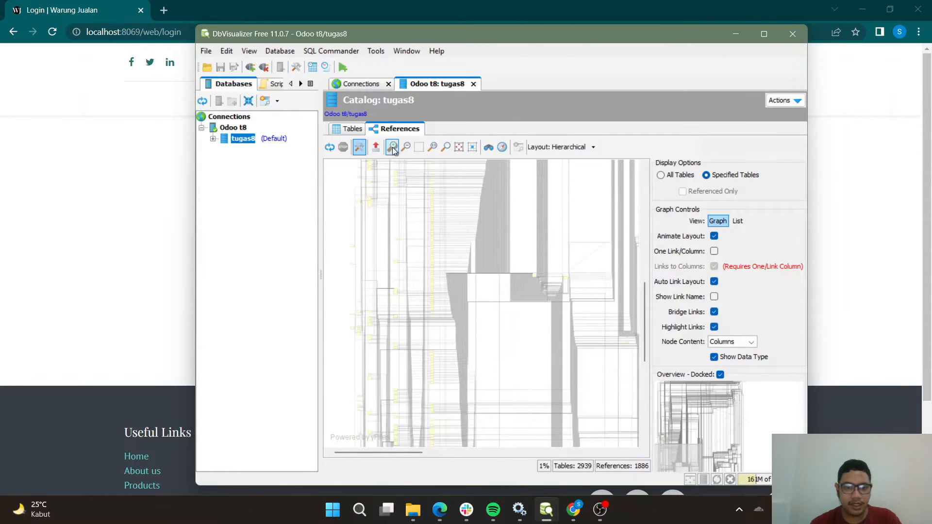
pyautogui.click(392, 147)
pyautogui.click(392, 147)
pyautogui.click(392, 147)
pyautogui.click(392, 147)
pyautogui.click(393, 147)
pyautogui.click(392, 147)
pyautogui.click(392, 147)
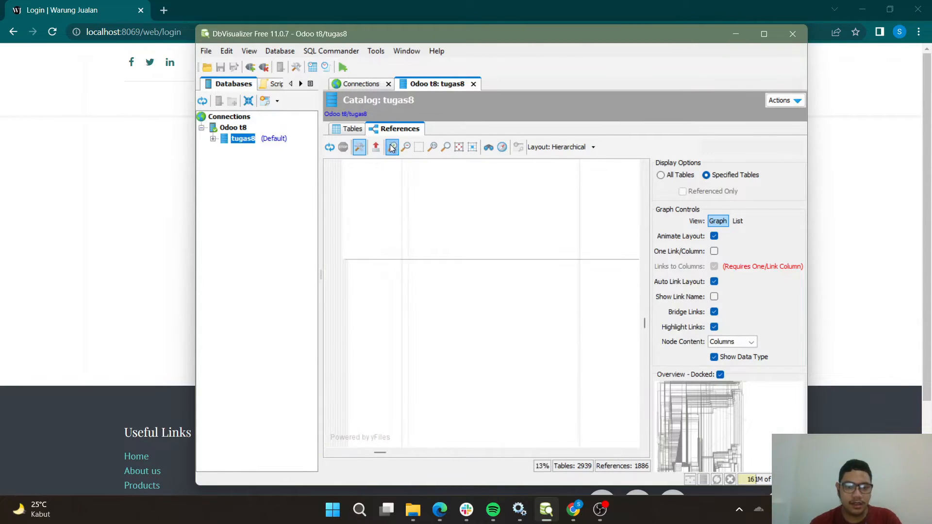
pyautogui.click(392, 147)
pyautogui.moveTo(380, 453); pyautogui.dragTo(355, 451)
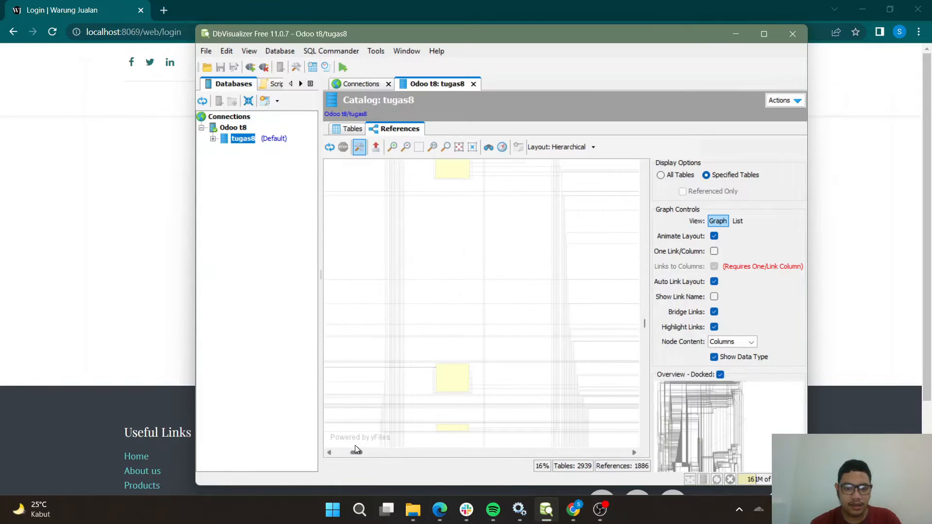
pyautogui.click(396, 147)
pyautogui.click(396, 148)
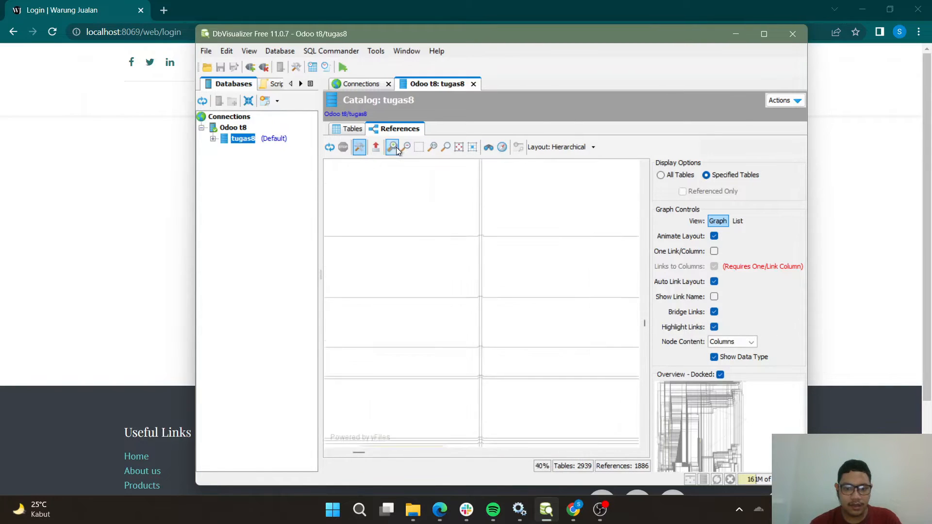
pyautogui.scroll(-9, 510, 376)
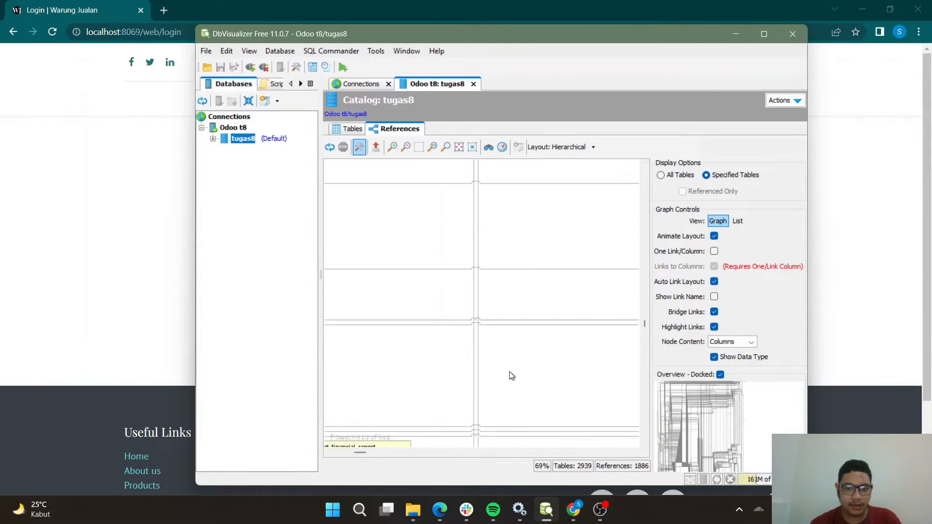
pyautogui.moveTo(360, 453); pyautogui.dragTo(360, 450)
pyautogui.click(389, 151)
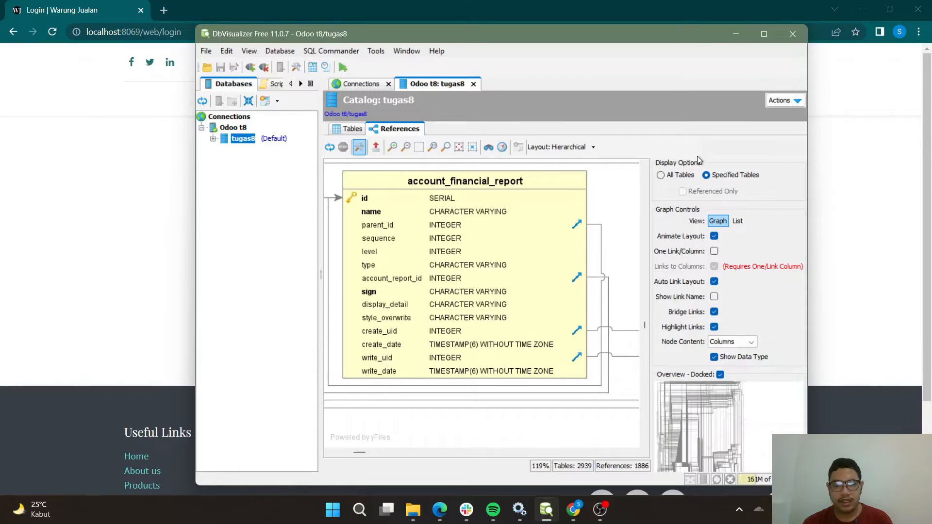
# Switch the references graph to all tables and back to specified tables to reopen the table selection.
pyautogui.click(690, 176)
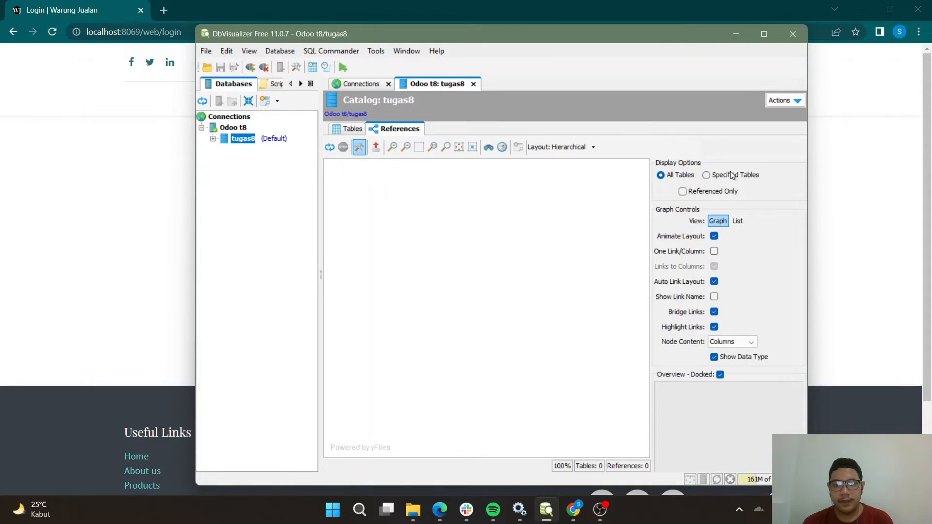
pyautogui.click(706, 175)
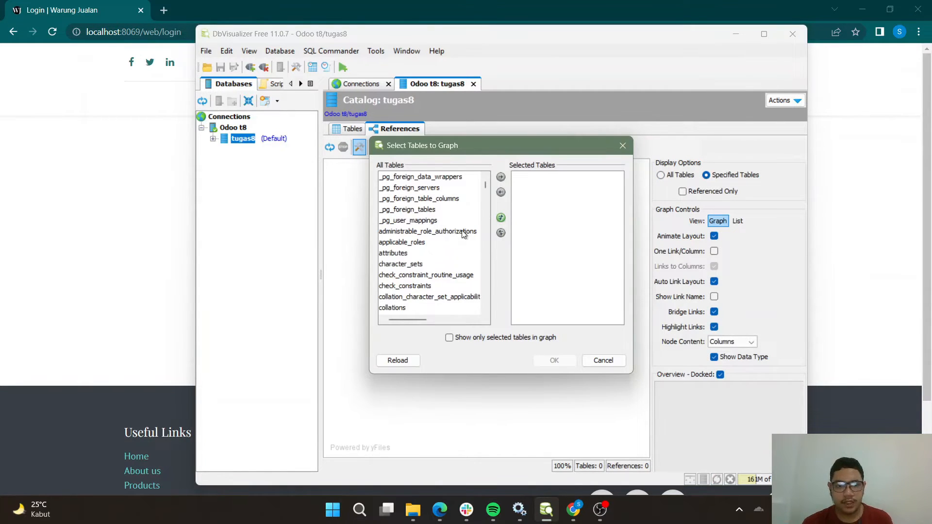
pyautogui.scroll(-6, 459, 243)
pyautogui.scroll(-20, 456, 256)
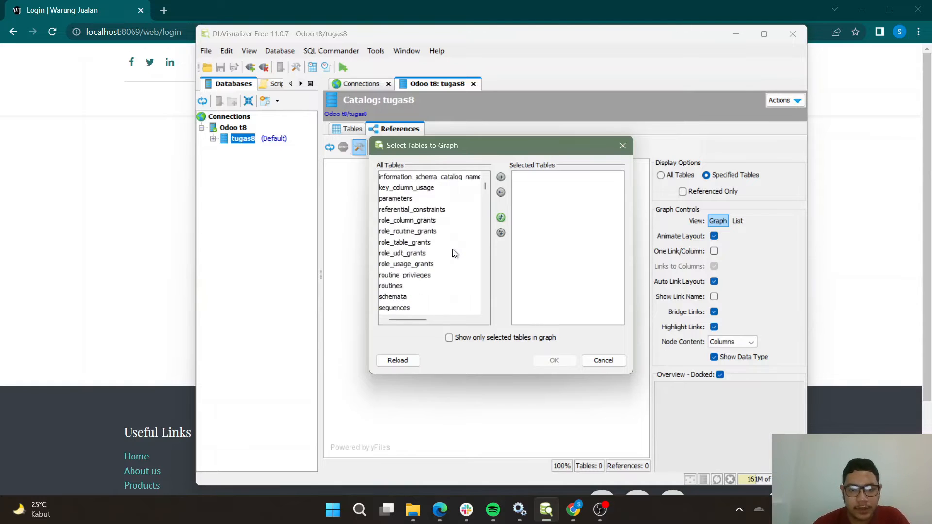
pyautogui.scroll(-20, 453, 252)
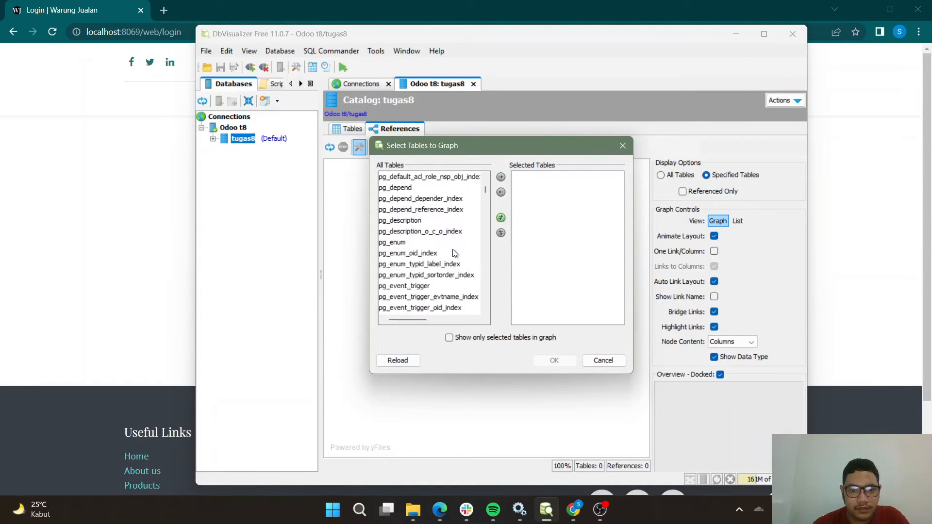
pyautogui.scroll(-20, 454, 250)
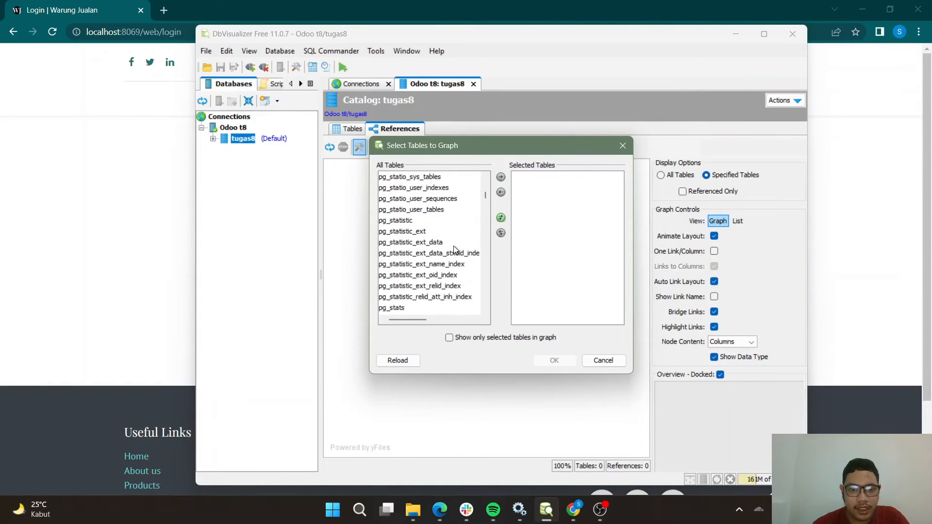
pyautogui.moveTo(484, 199); pyautogui.dragTo(488, 232)
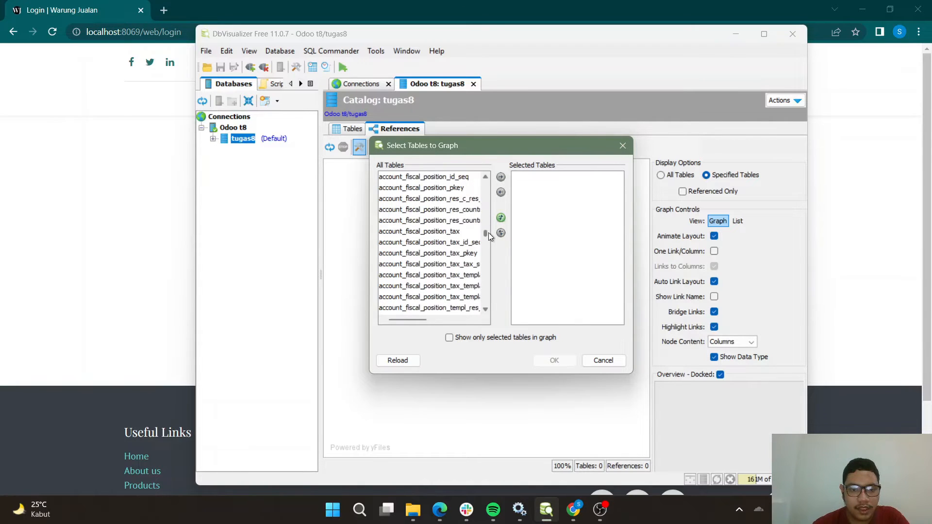
pyautogui.click(472, 234)
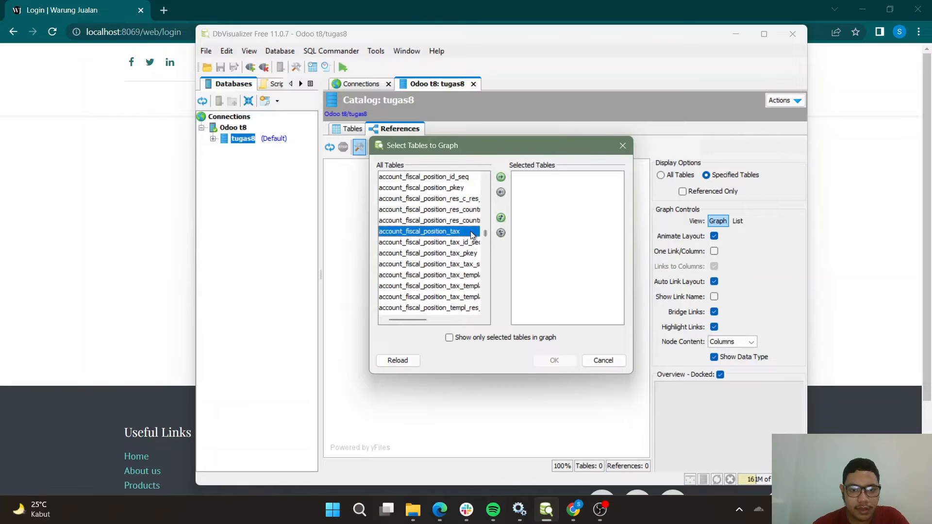
pyautogui.click(501, 221)
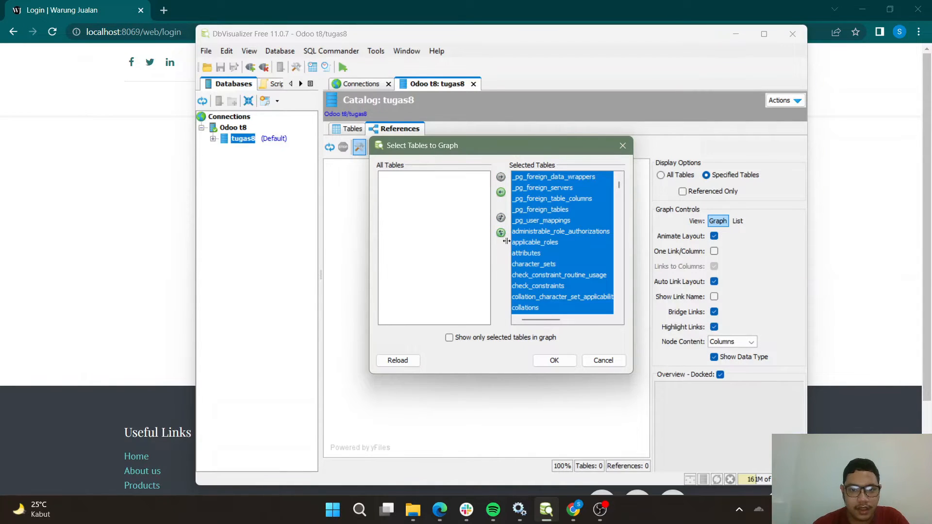
pyautogui.click(501, 233)
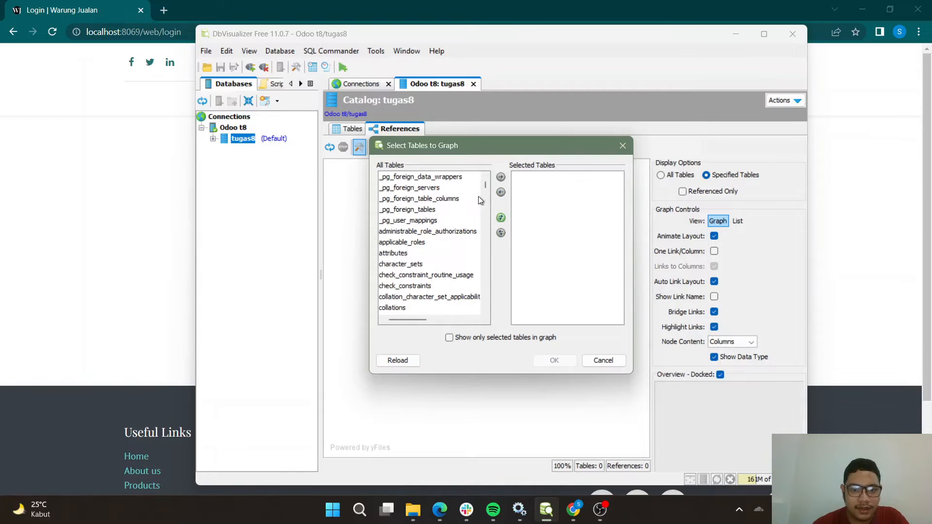
# Add account_bank_statement_line and account_bank_statement_import to the selected tables and generate their references graph.
pyautogui.moveTo(484, 186); pyautogui.dragTo(485, 231)
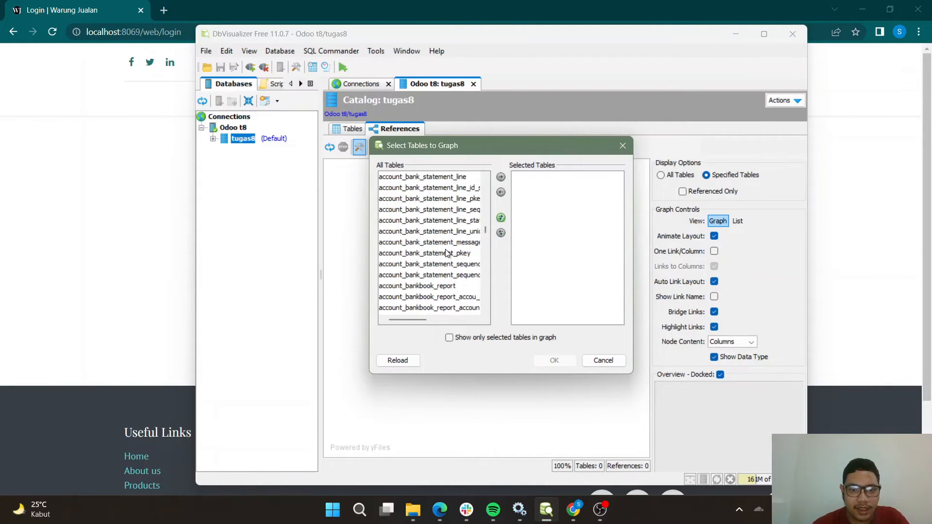
pyautogui.click(447, 179)
pyautogui.click(501, 177)
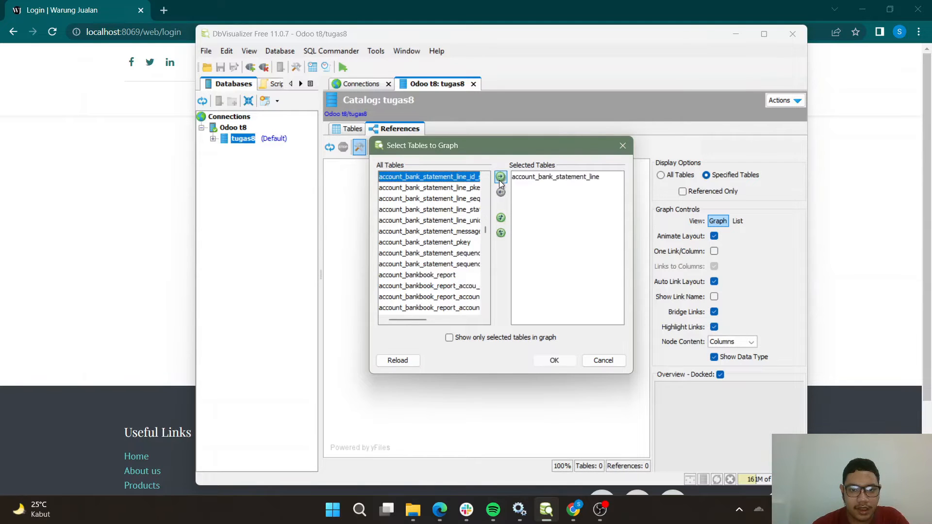
pyautogui.scroll(1, 475, 210)
pyautogui.scroll(1, 475, 210)
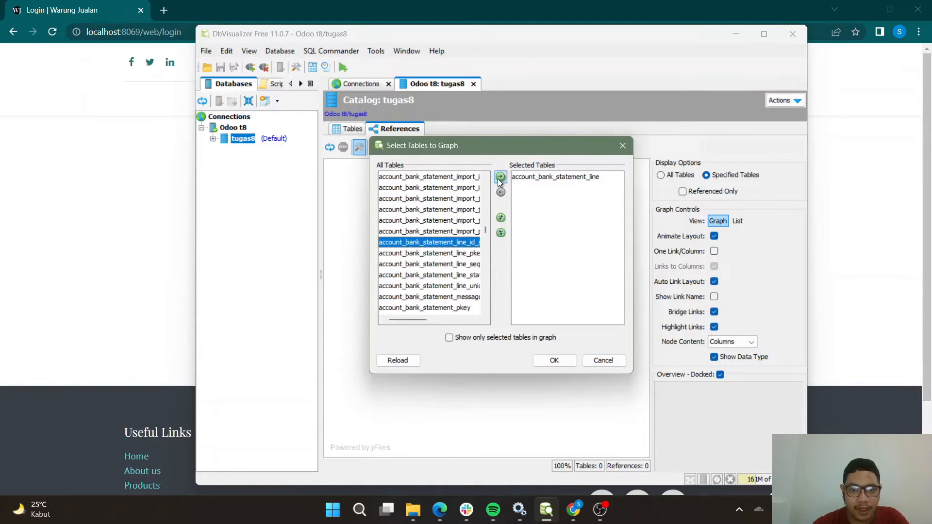
pyautogui.scroll(2, 460, 253)
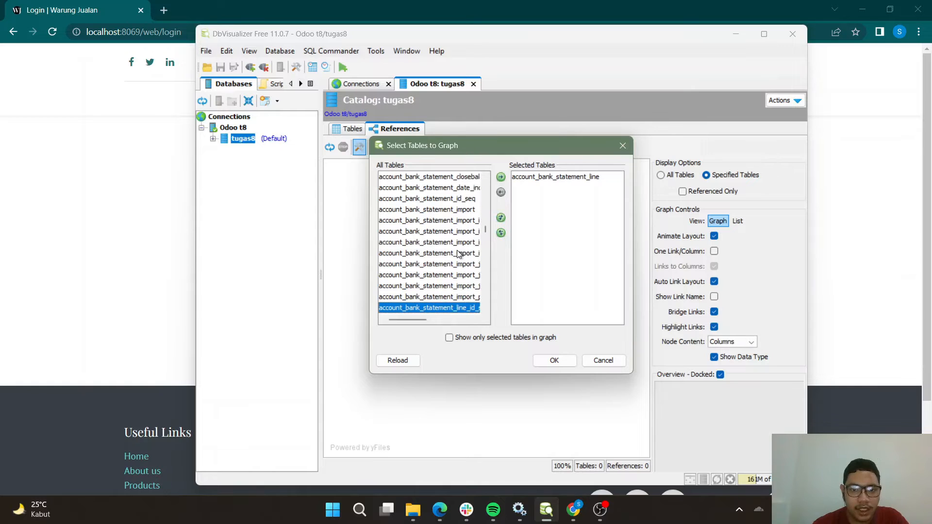
pyautogui.click(462, 212)
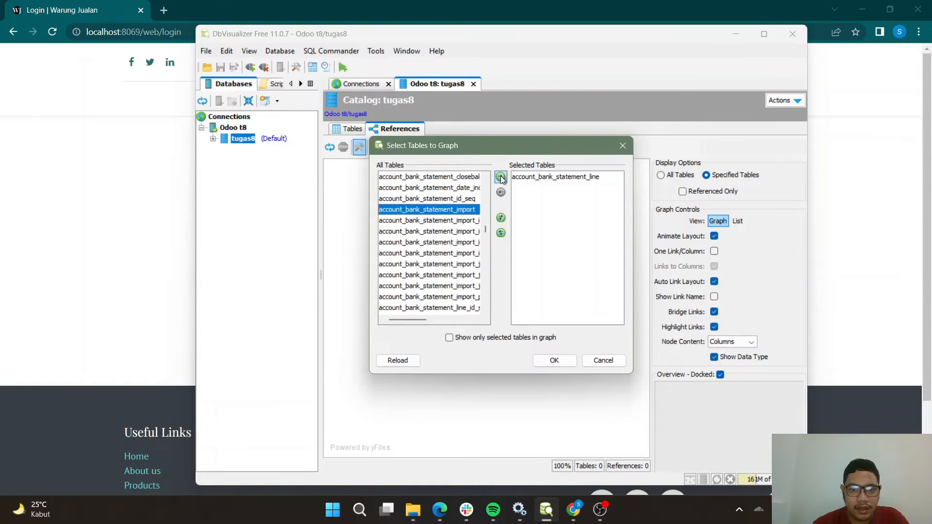
pyautogui.click(501, 178)
pyautogui.click(554, 362)
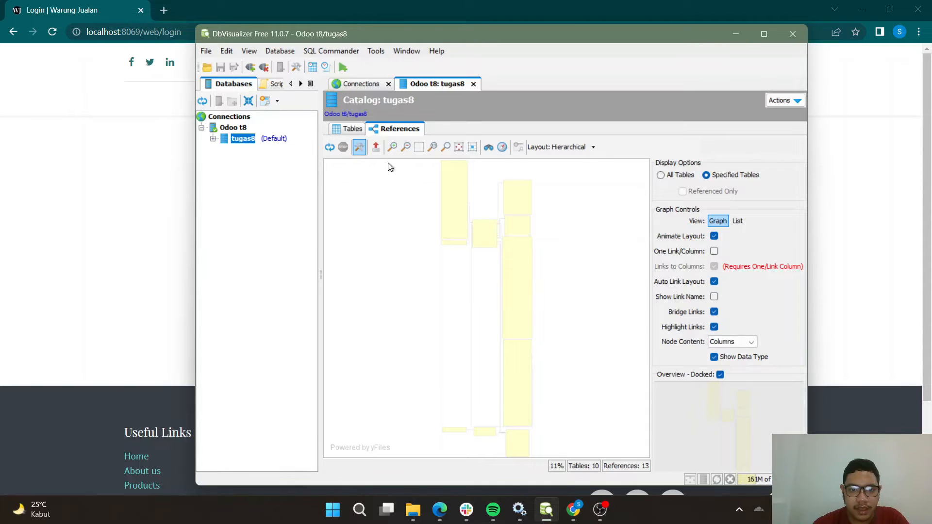
# Examine the columns and references of the account_move_line table in the generated graph.
pyautogui.scroll(7, 446, 242)
pyautogui.scroll(1, 509, 257)
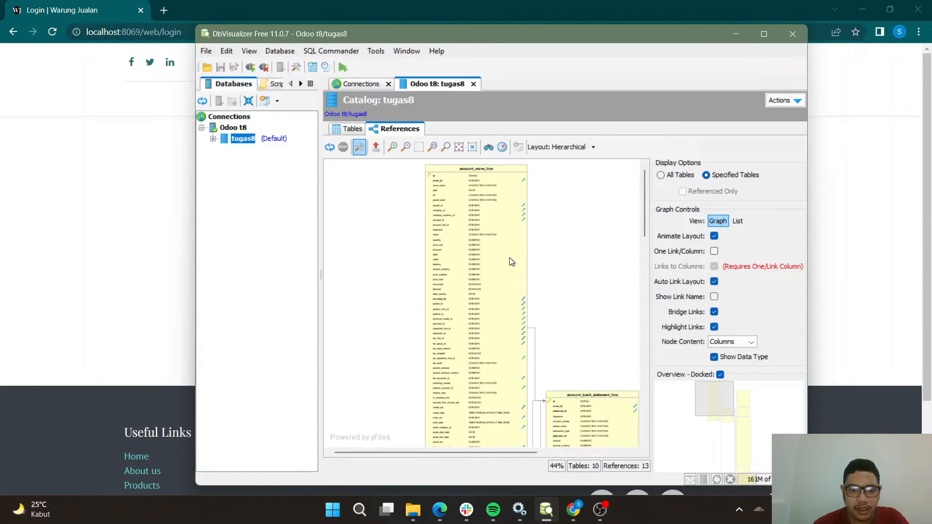
pyautogui.scroll(3, 503, 196)
pyautogui.scroll(-4, 505, 198)
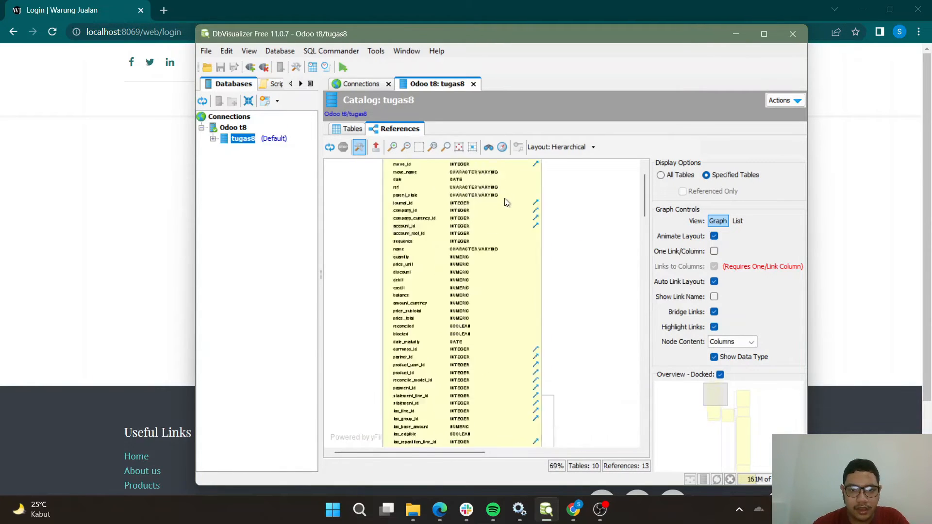
pyautogui.scroll(2, 505, 199)
pyautogui.scroll(1, 599, 244)
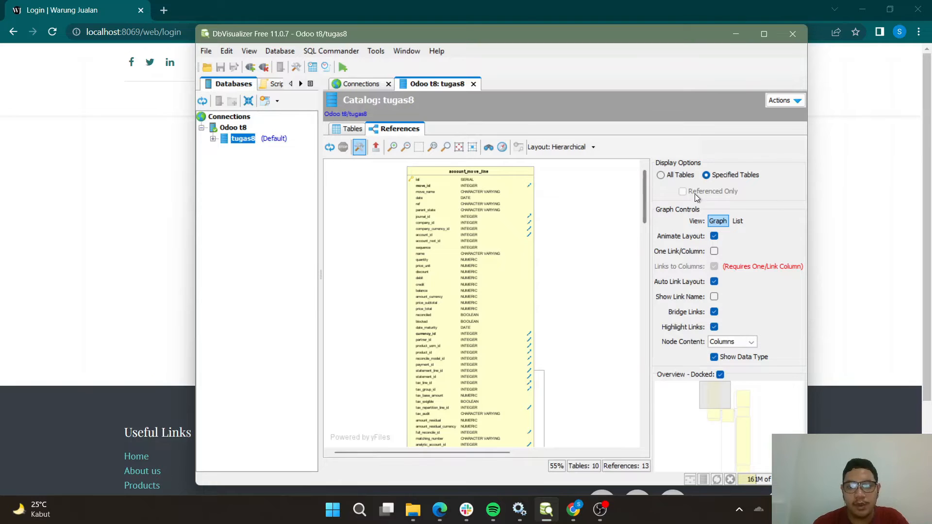
# Reopen the table selection for the references graph and accept account_bank_statement_line and account_bank_statement_import.
pyautogui.click(736, 175)
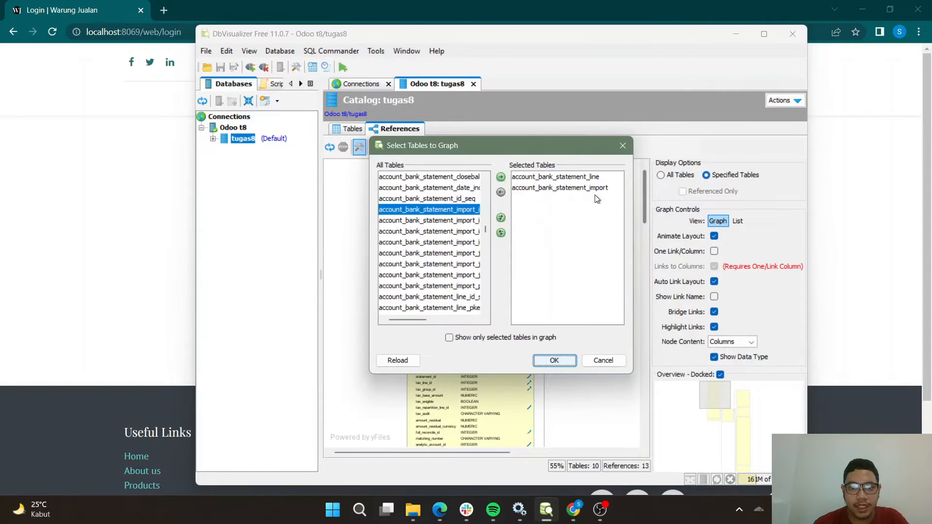
pyautogui.click(555, 360)
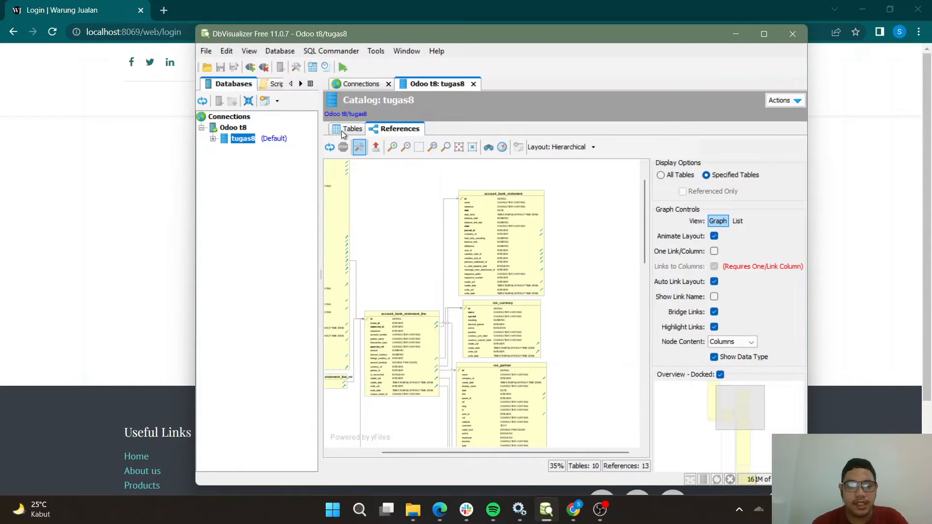
# Switch to the Odoo login page in the browser and log in to tugas8 with the account's email and password.
pyautogui.click(304, 2)
pyautogui.click(425, 225)
pyautogui.write('q')
pyautogui.click(406, 281)
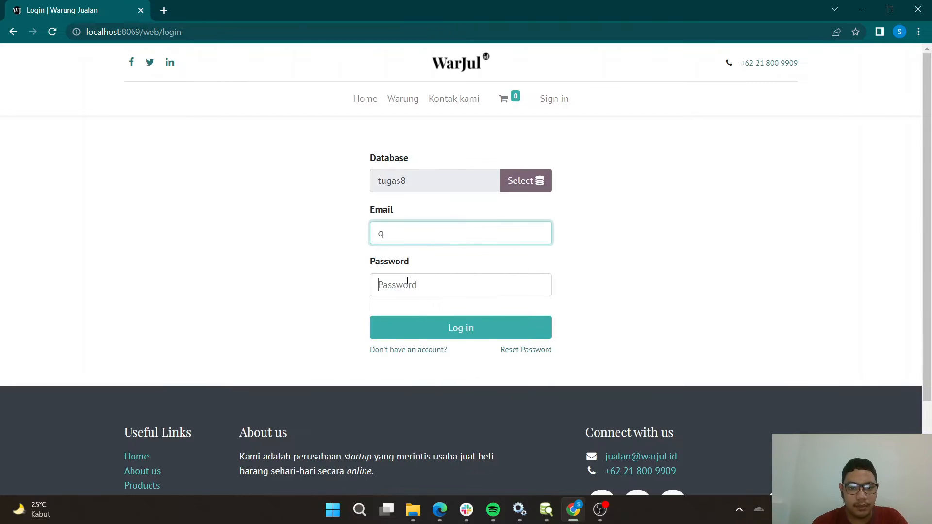
pyautogui.write('q')
pyautogui.click(411, 331)
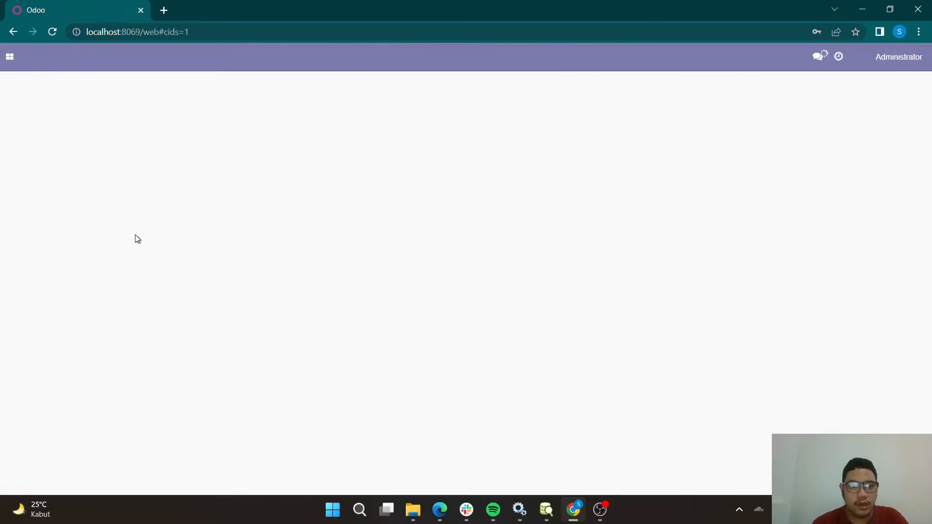
# Search the Odoo Apps catalogue for Fleet and install the Fleet app.
pyautogui.click(9, 57)
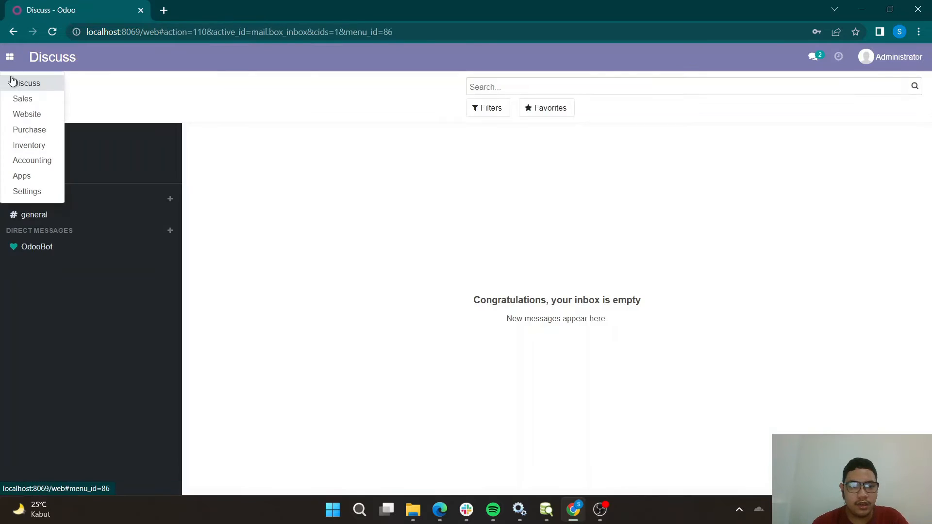
pyautogui.click(41, 186)
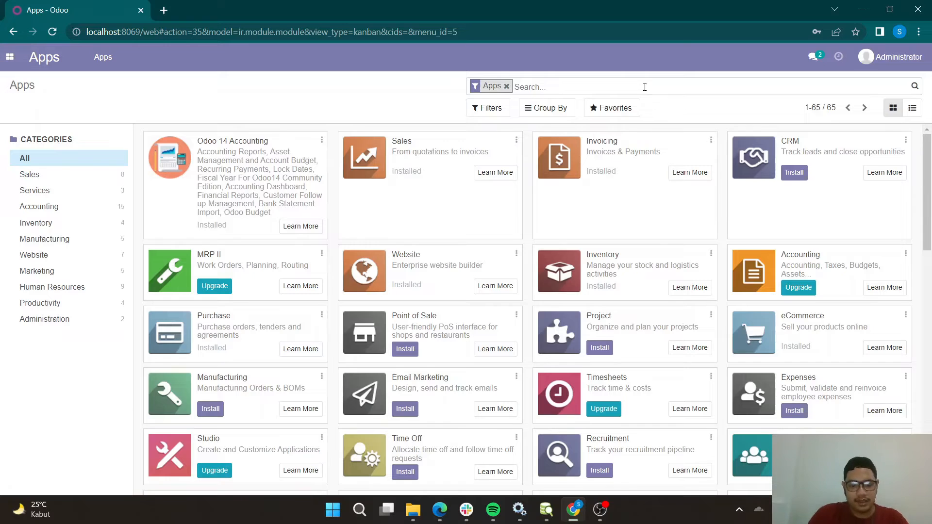
pyautogui.write('Fleet')
pyautogui.press('Return')
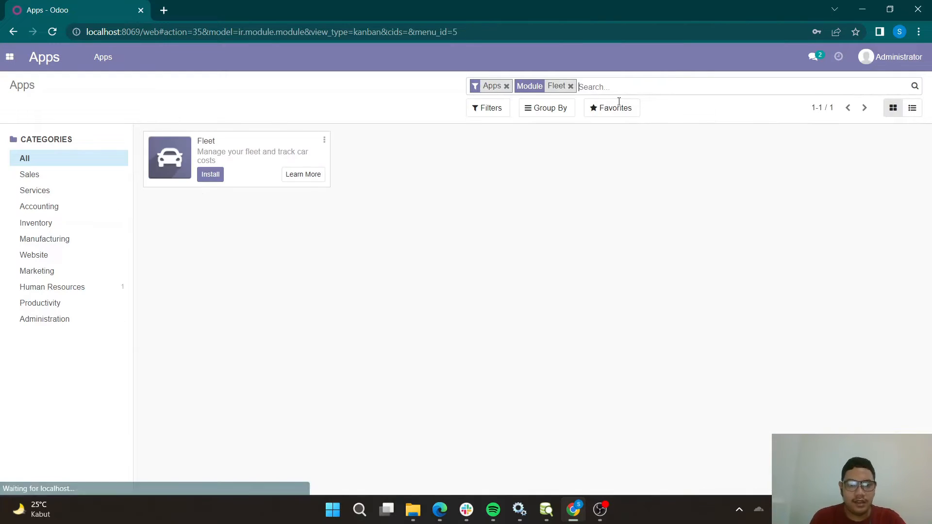
pyautogui.click(211, 176)
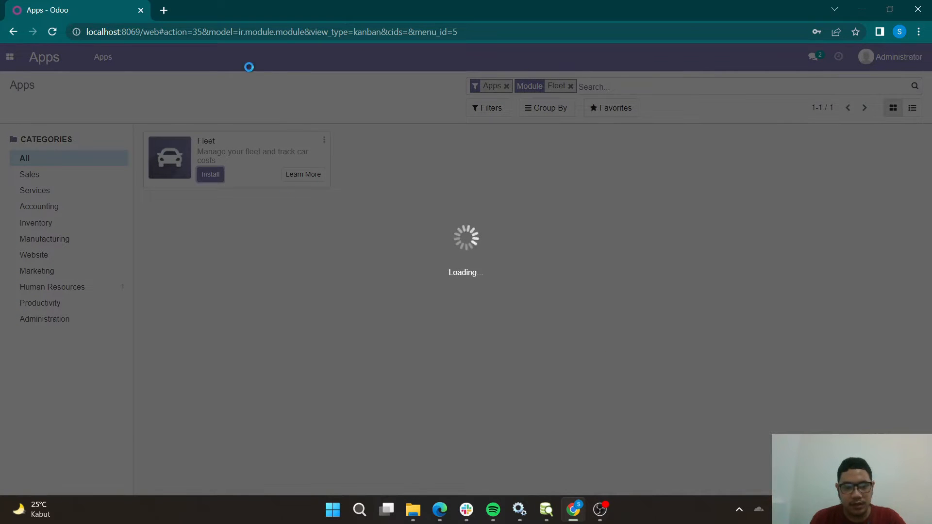
# Switch to DbVisualizer and list the tugas8 tables sorted by TABLE_NAME in ascending order.
pyautogui.click(546, 510)
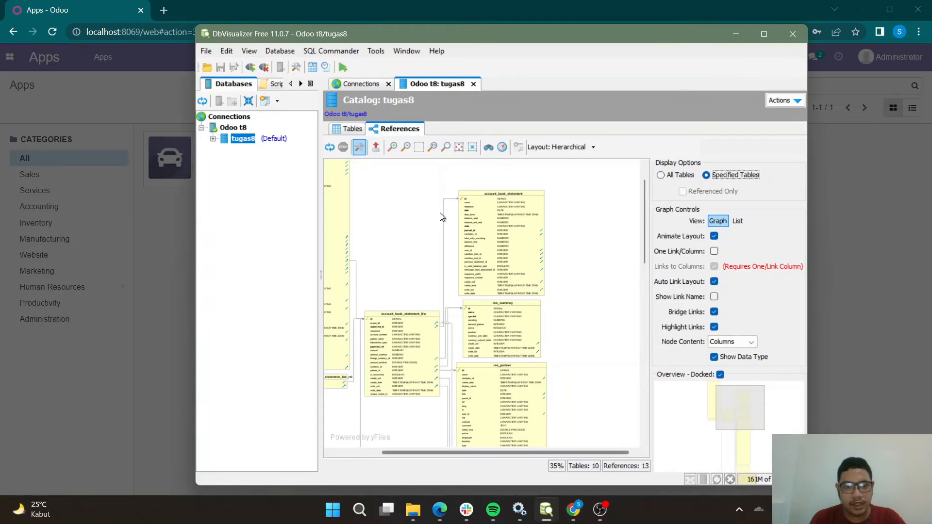
pyautogui.click(354, 129)
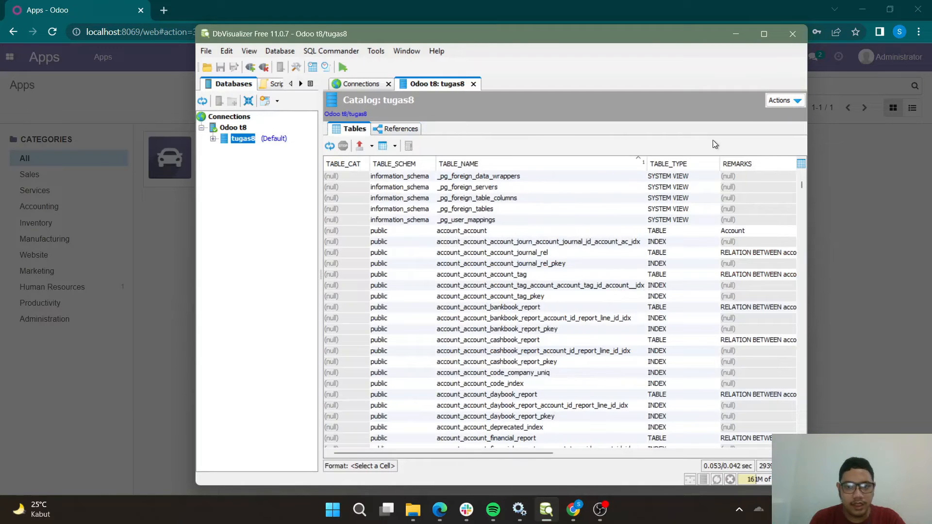
pyautogui.click(497, 165)
pyautogui.click(497, 164)
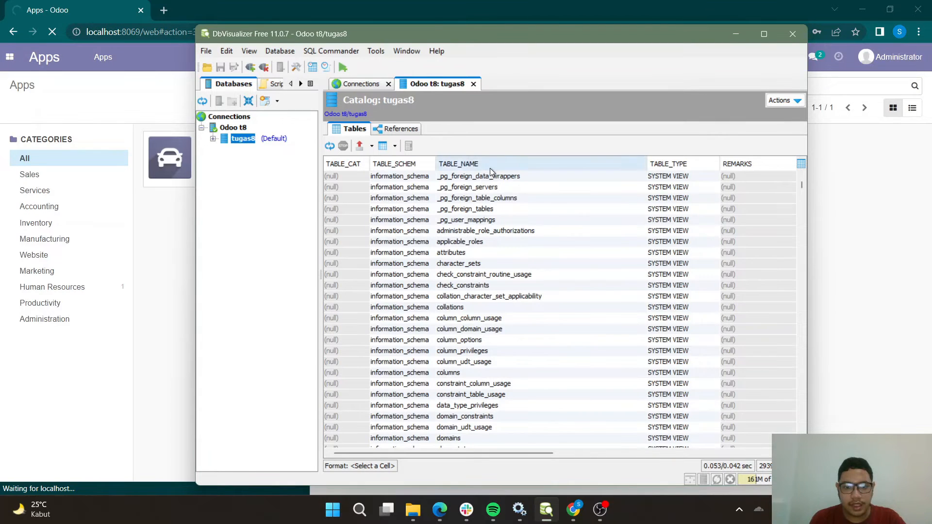
pyautogui.scroll(-5, 490, 168)
pyautogui.scroll(5, 490, 167)
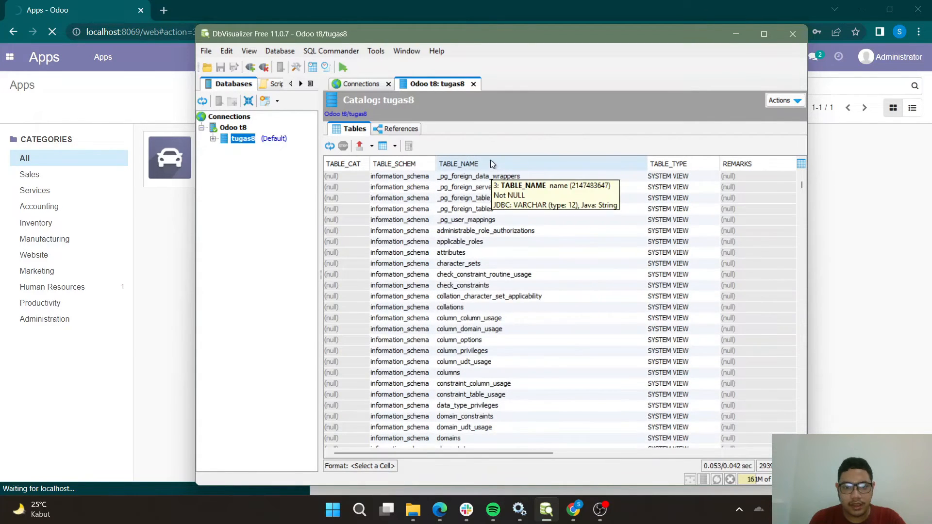
pyautogui.click(490, 160)
# Look through the sorted table list for names beginning with "f", where fleet tables would be listed.
pyautogui.scroll(-5, 523, 214)
pyautogui.scroll(-10, 524, 218)
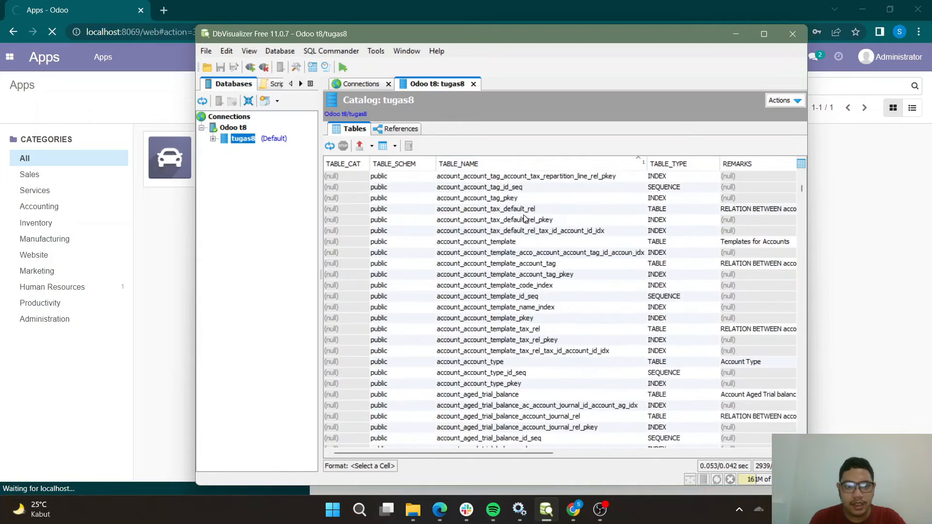
pyautogui.scroll(7, 522, 219)
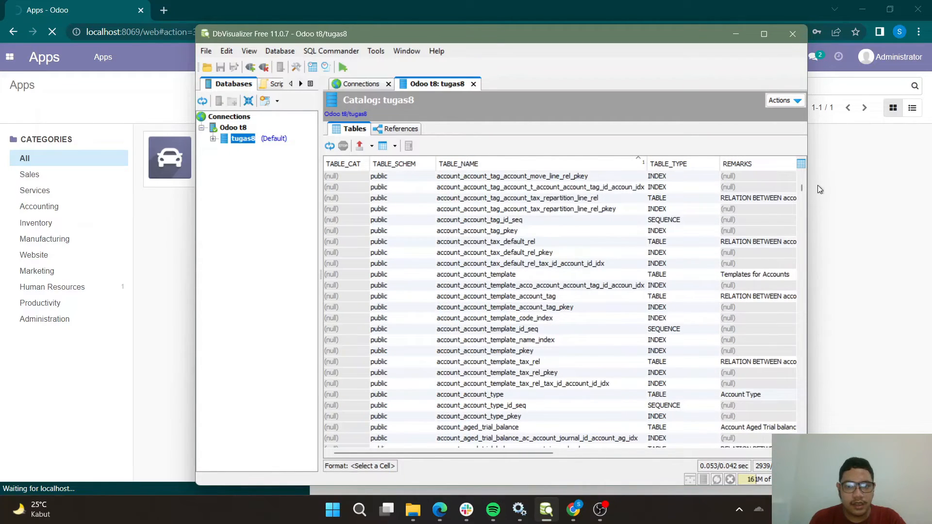
pyautogui.moveTo(803, 190); pyautogui.dragTo(802, 252)
pyautogui.scroll(2, 489, 233)
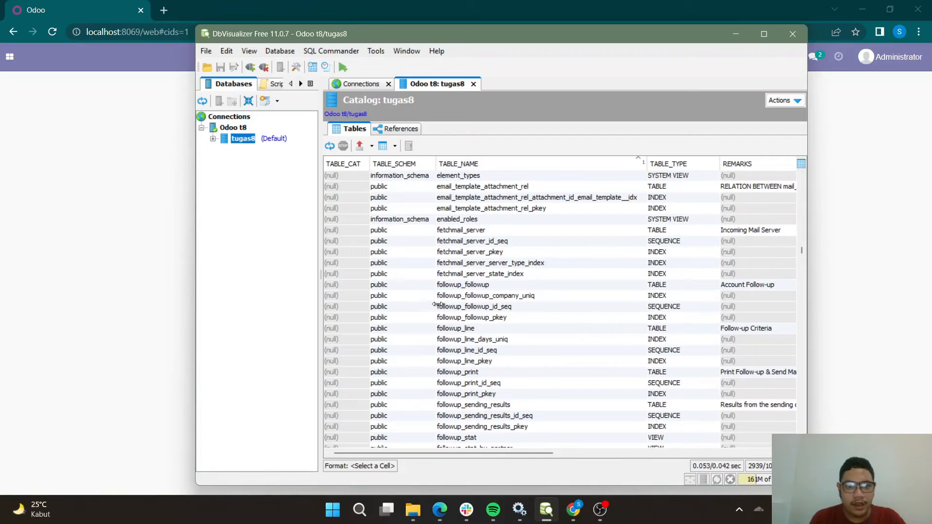
# Check the Fleet installation in the Odoo browser window, then return to DbVisualizer and refresh the tugas8 table list.
pyautogui.click(98, 190)
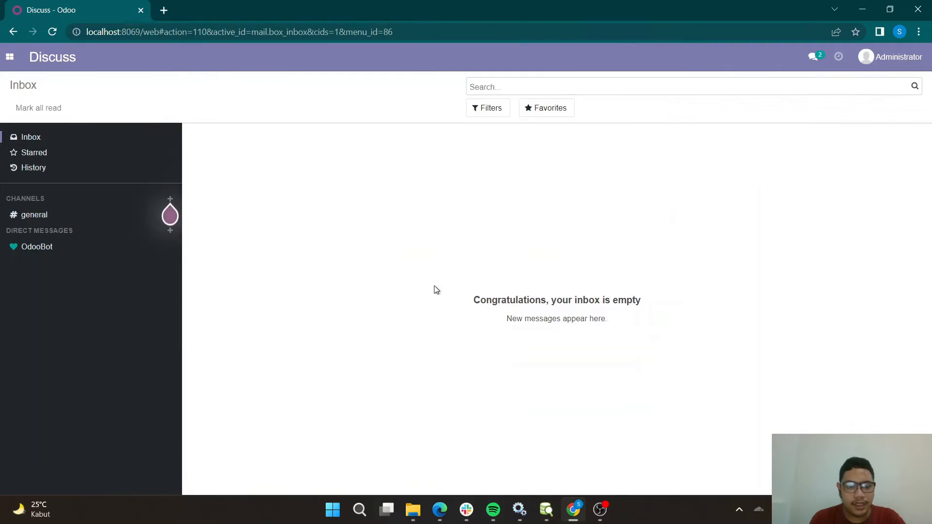
pyautogui.hotkey('alt', 'Tab')
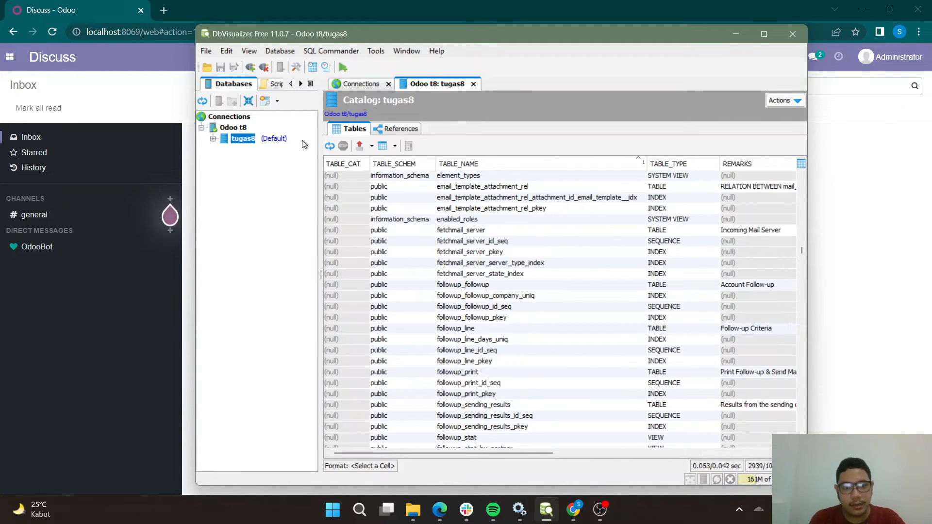
pyautogui.click(331, 147)
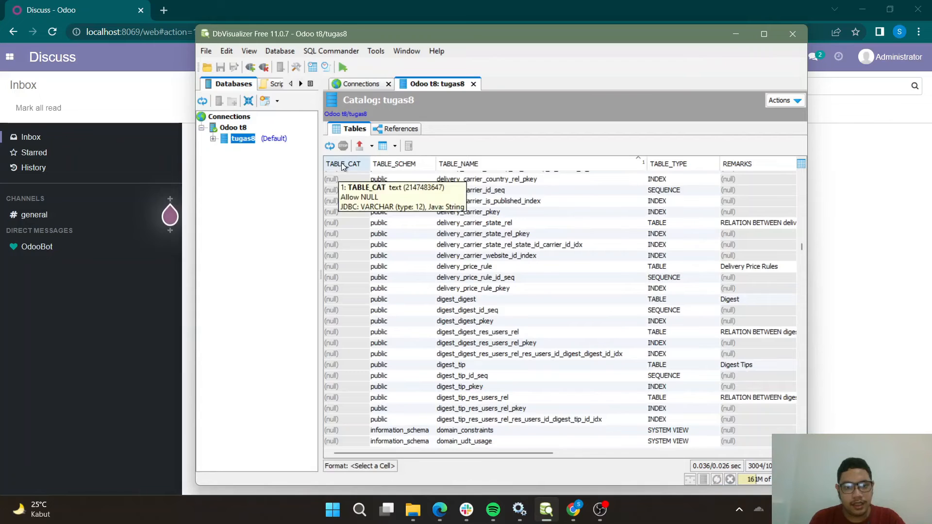
# Examine the fleet tables in the refreshed list, from fleet_service_type to the fleet_vehicle_tag entries.
pyautogui.scroll(-10, 468, 249)
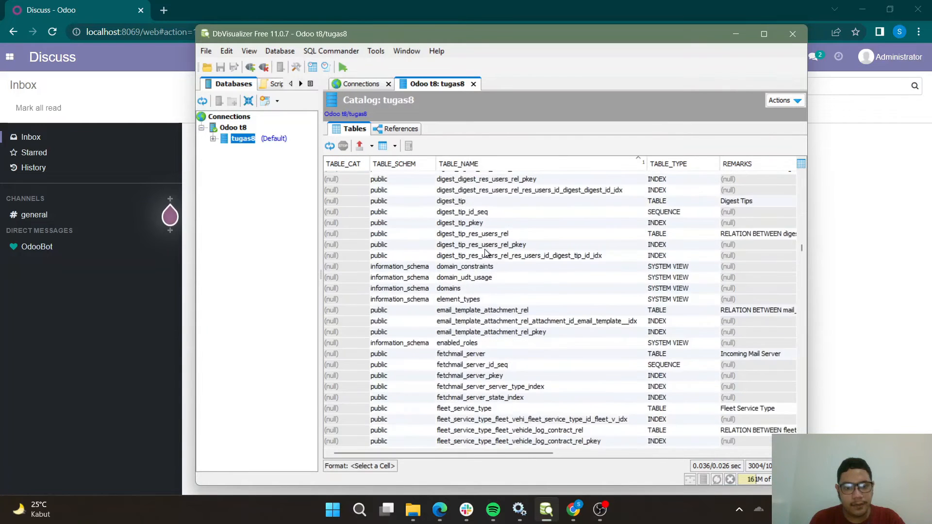
pyautogui.scroll(-2, 433, 238)
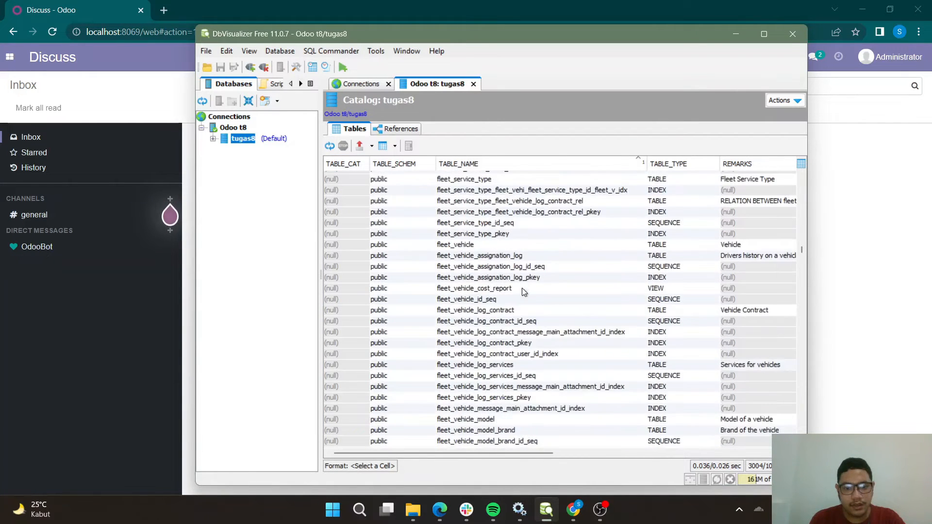
pyautogui.scroll(2, 445, 270)
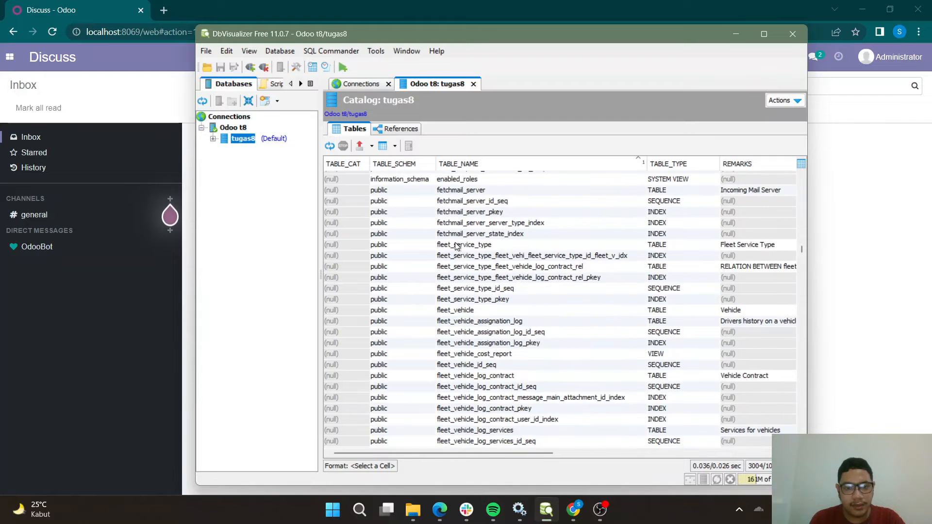
pyautogui.scroll(-10, 471, 250)
pyautogui.scroll(-3, 495, 309)
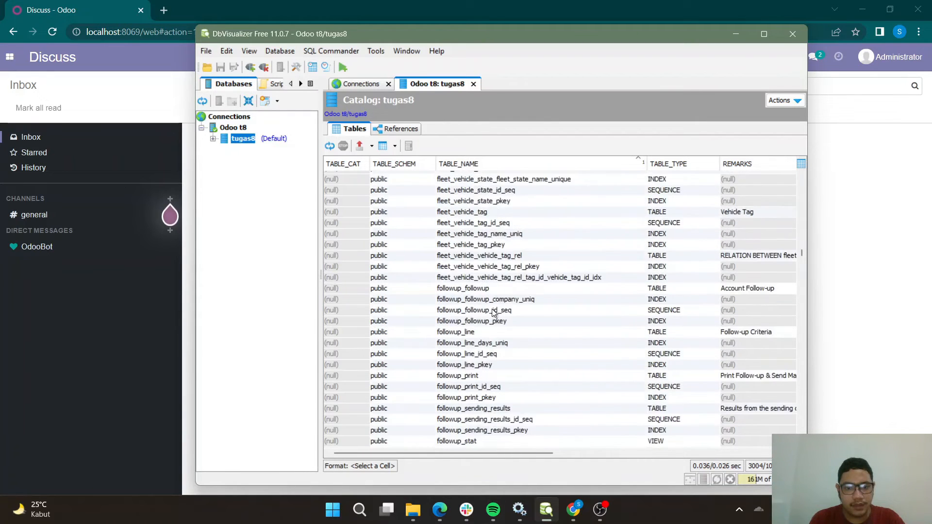
pyautogui.scroll(4, 534, 309)
pyautogui.scroll(2, 544, 309)
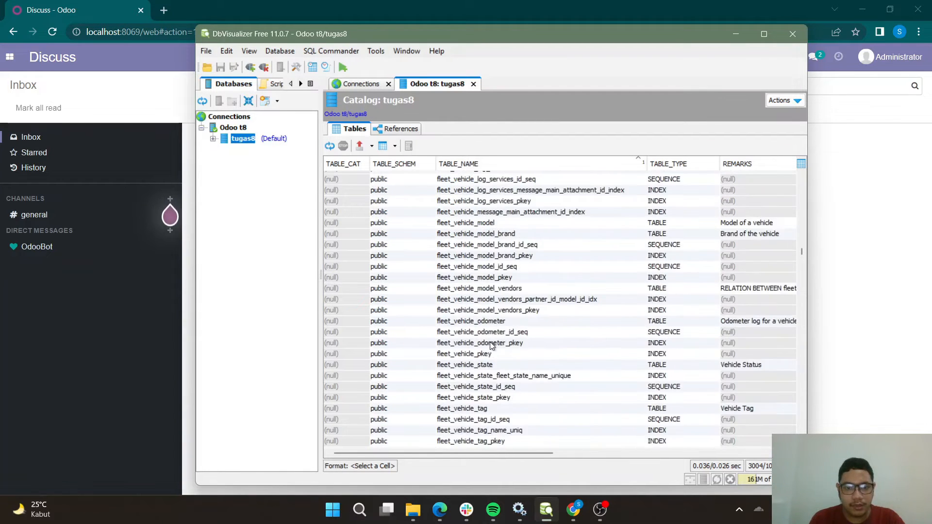
pyautogui.scroll(2, 521, 349)
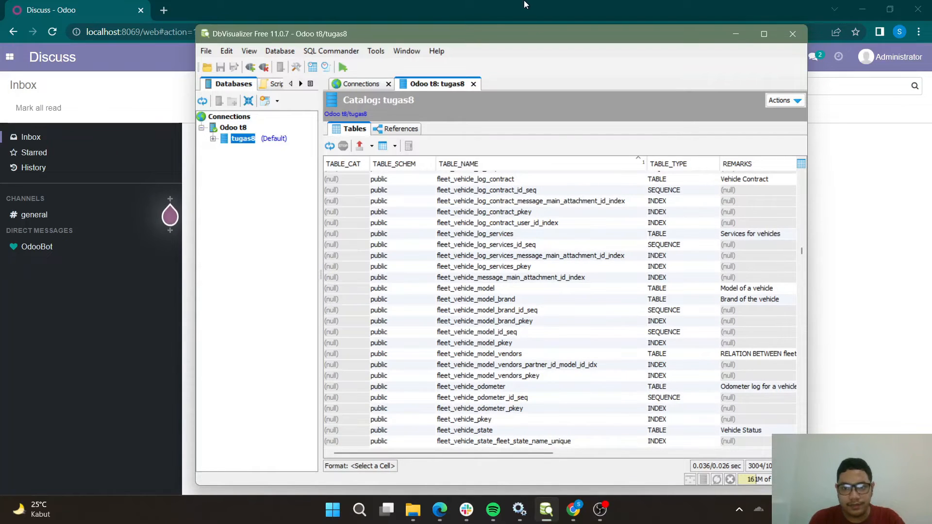
# Reload the tables available for the references graph, select fleet_vehicle and generate its graph.
pyautogui.click(400, 128)
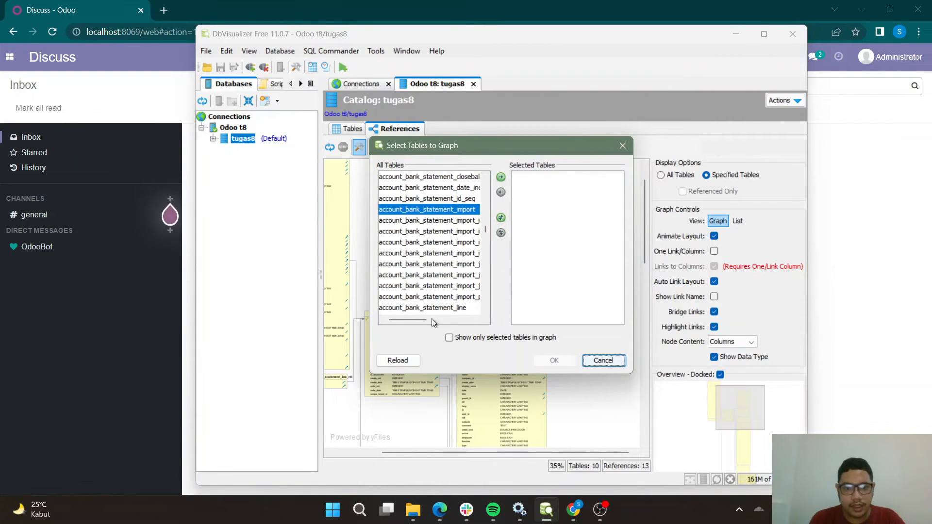
pyautogui.click(398, 360)
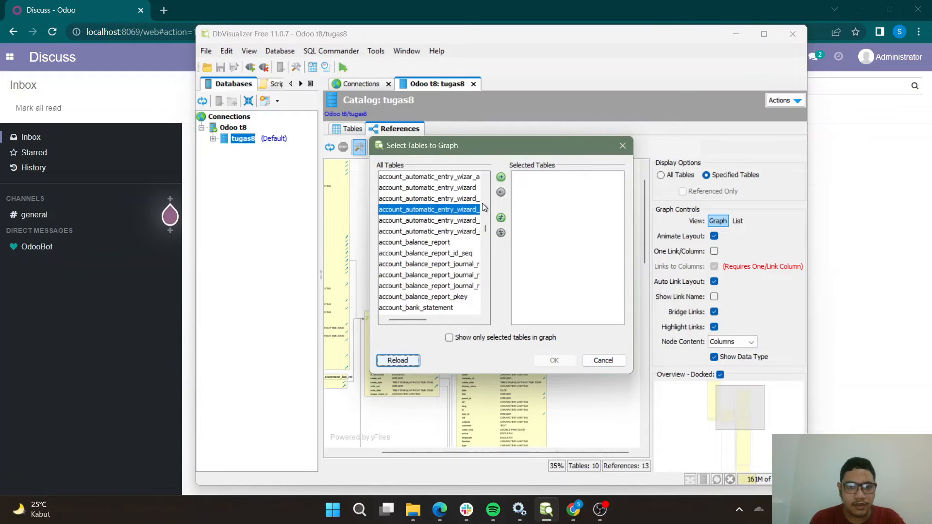
pyautogui.scroll(-5, 449, 284)
pyautogui.scroll(-5, 477, 241)
pyautogui.moveTo(484, 234); pyautogui.dragTo(488, 252)
pyautogui.click(435, 223)
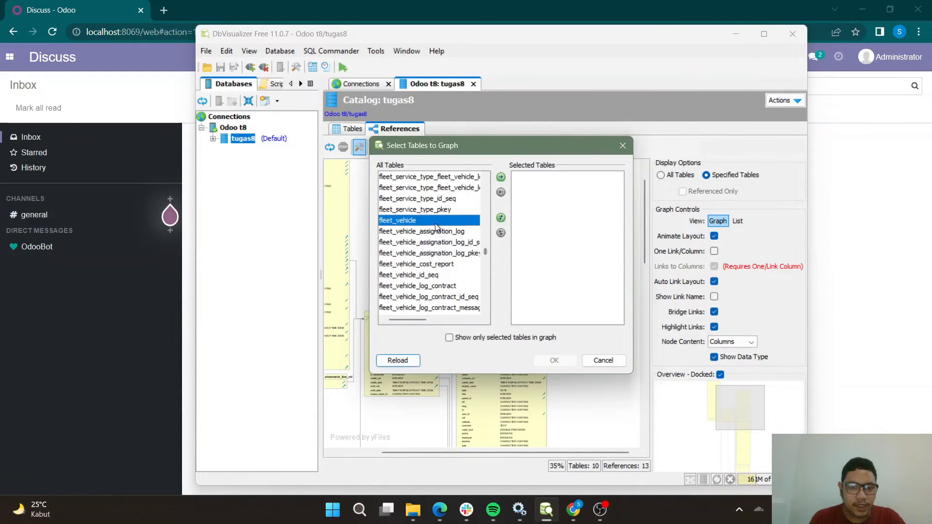
pyautogui.click(501, 177)
pyautogui.click(554, 362)
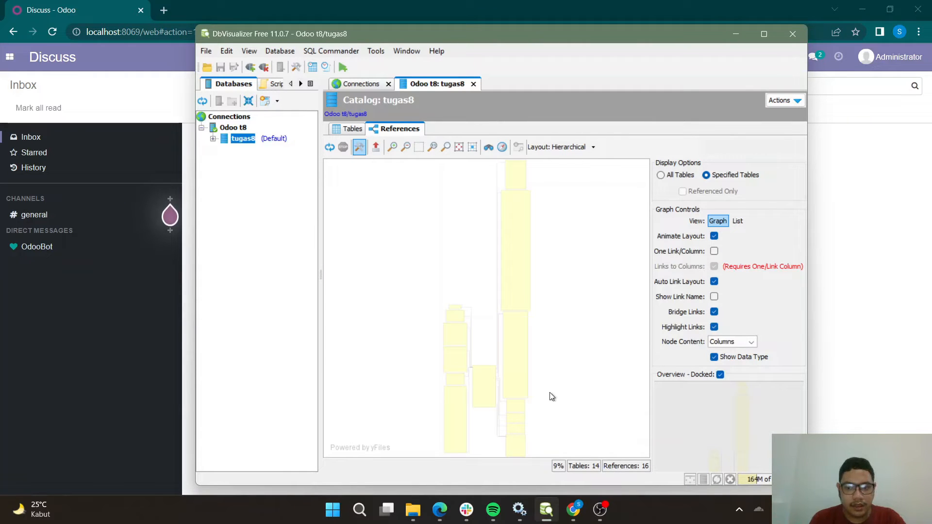
# Examine the fleet_vehicle table's columns and its links to related tables in the references graph.
pyautogui.scroll(3, 498, 385)
pyautogui.scroll(3, 491, 384)
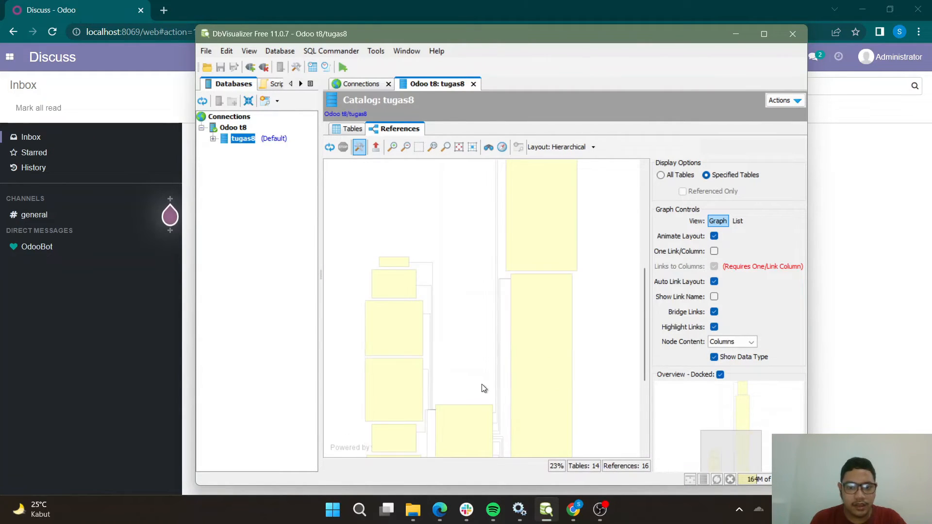
pyautogui.scroll(-2, 475, 368)
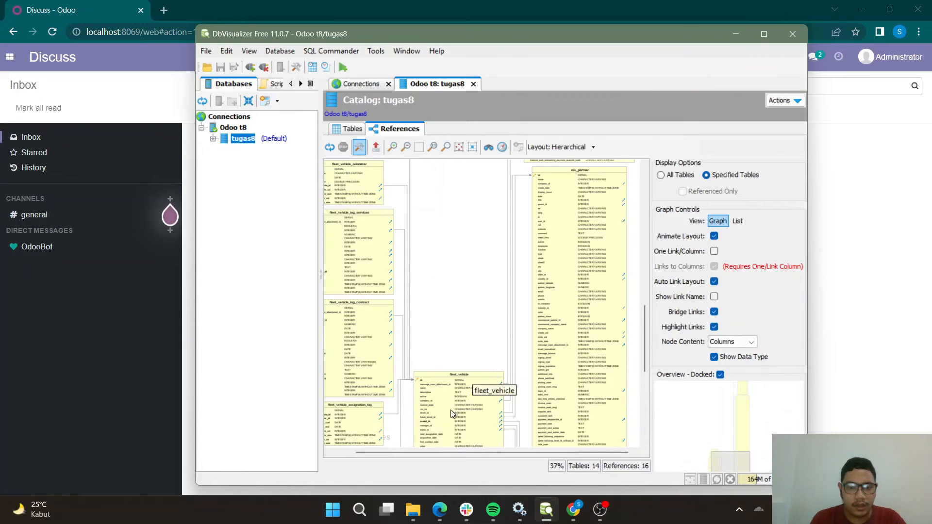
pyautogui.scroll(2, 446, 406)
pyautogui.scroll(3, 447, 408)
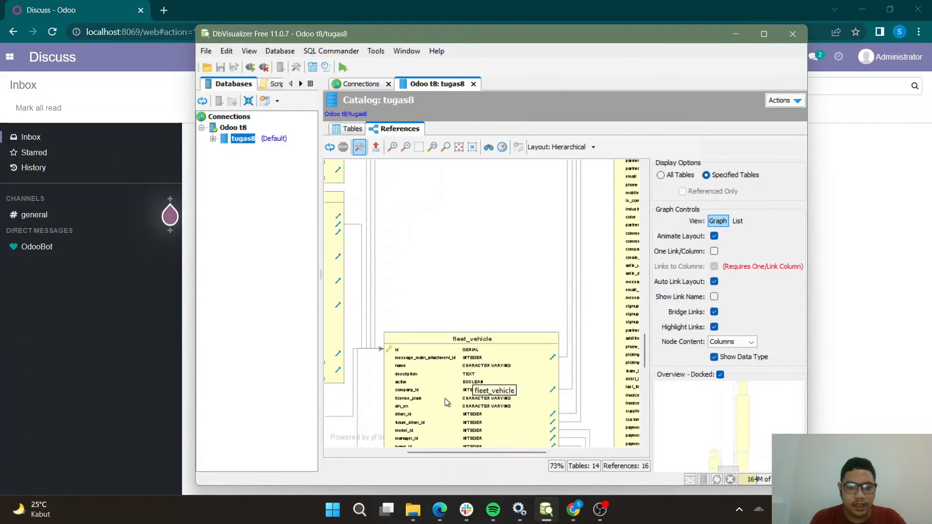
pyautogui.scroll(-5, 445, 393)
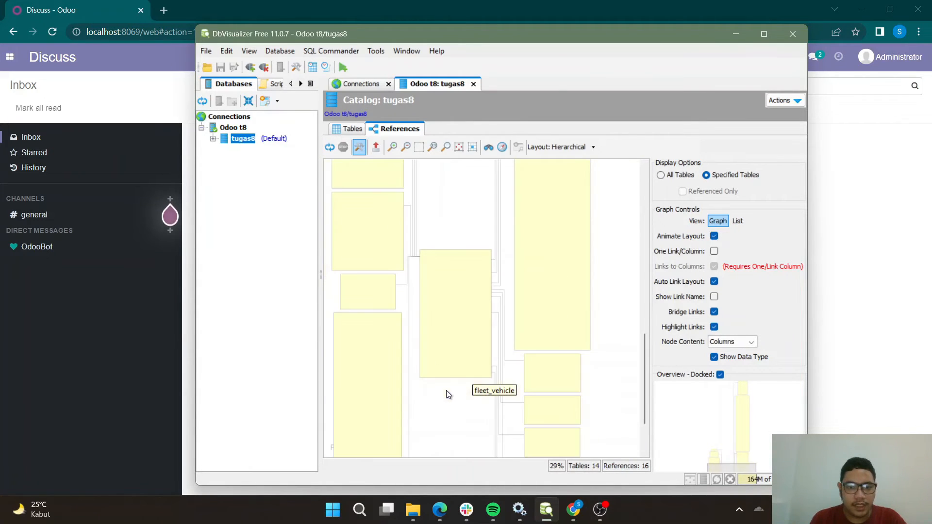
pyautogui.scroll(2, 540, 328)
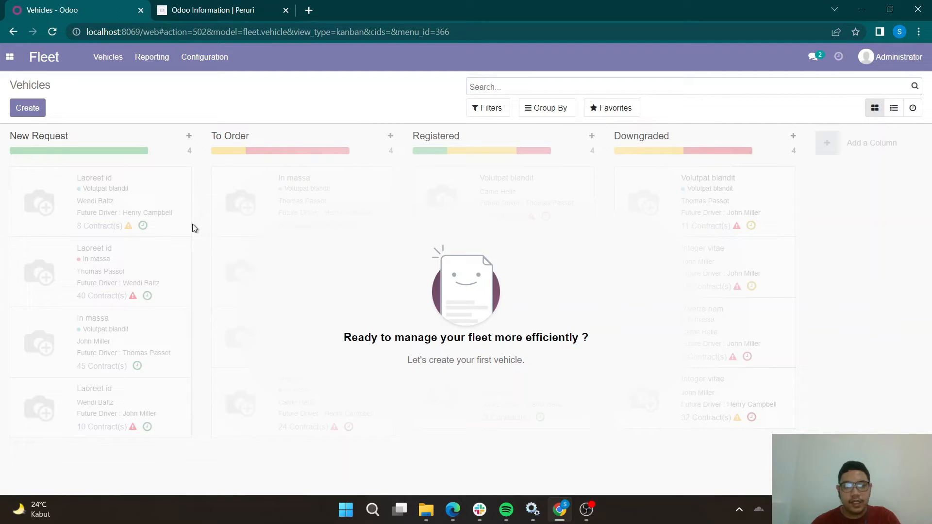
# Create a new Fleet vehicle and choose the Mercedes Class A model from the full model list.
pyautogui.click(37, 113)
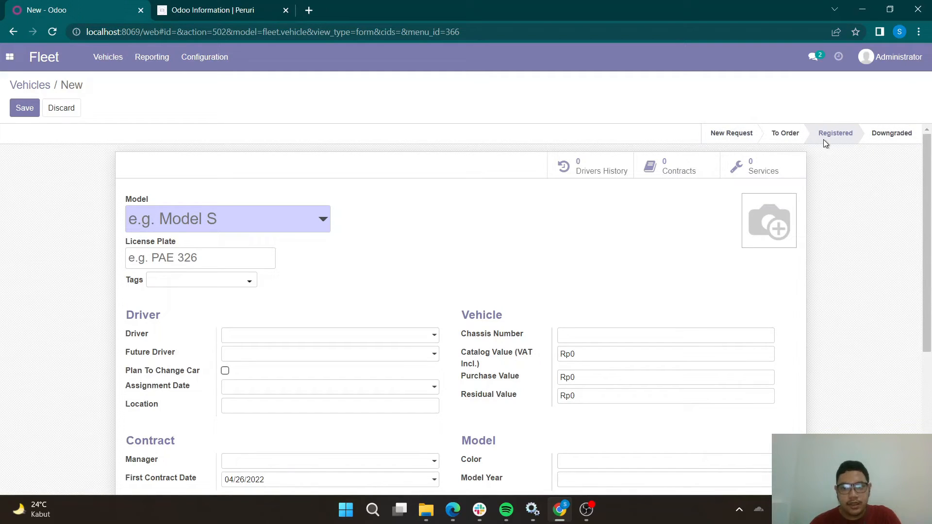
pyautogui.click(305, 228)
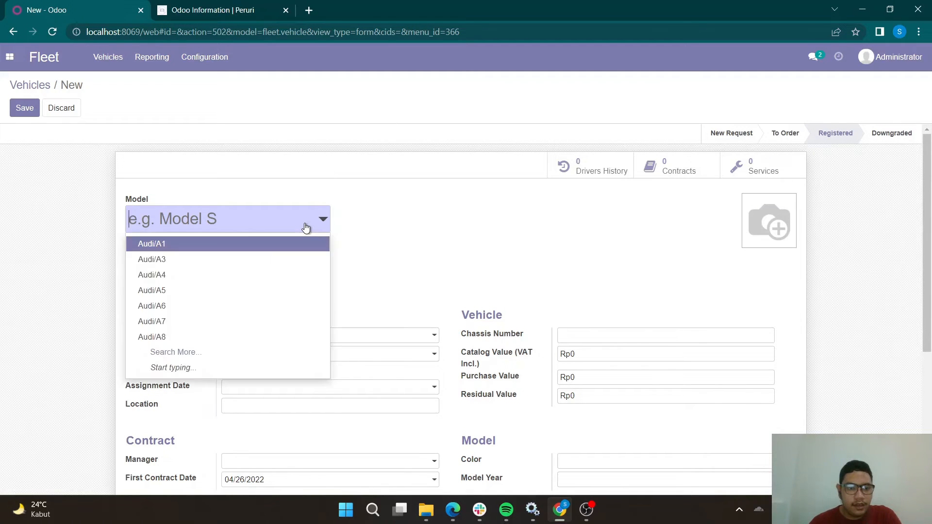
pyautogui.click(245, 359)
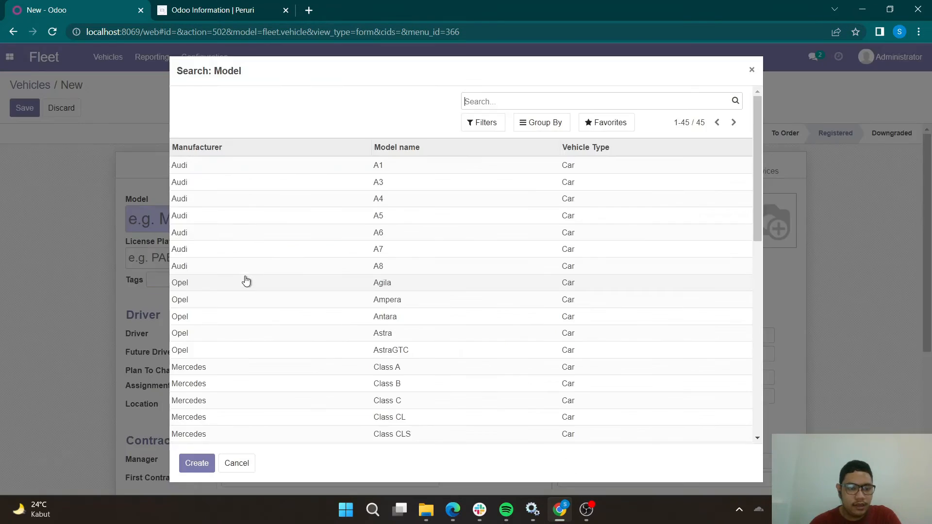
pyautogui.scroll(-6, 310, 285)
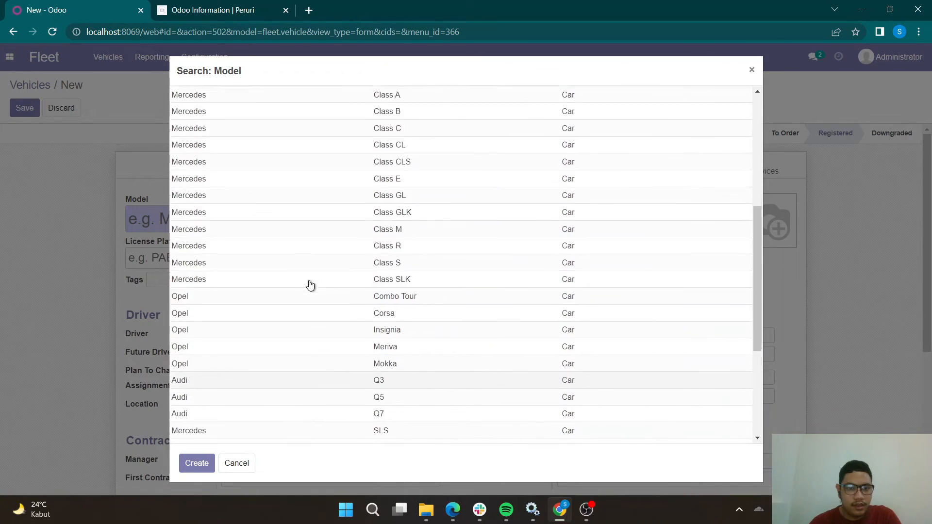
pyautogui.scroll(1, 310, 285)
pyautogui.scroll(-4, 310, 285)
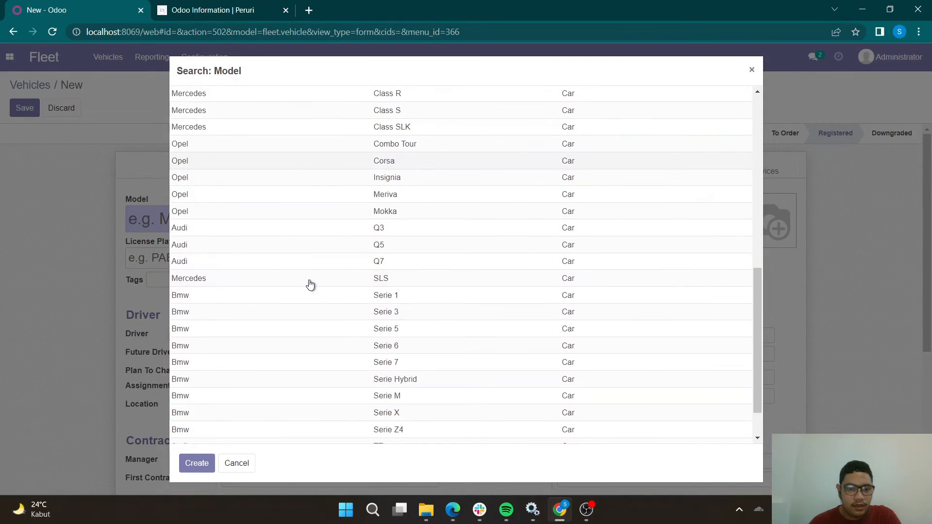
pyautogui.scroll(-2, 310, 285)
pyautogui.scroll(8, 308, 386)
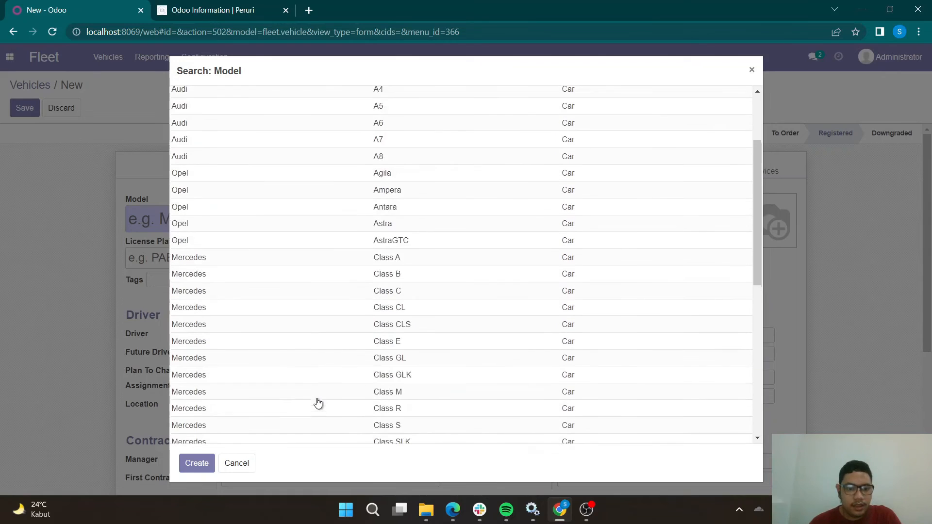
pyautogui.scroll(3, 319, 398)
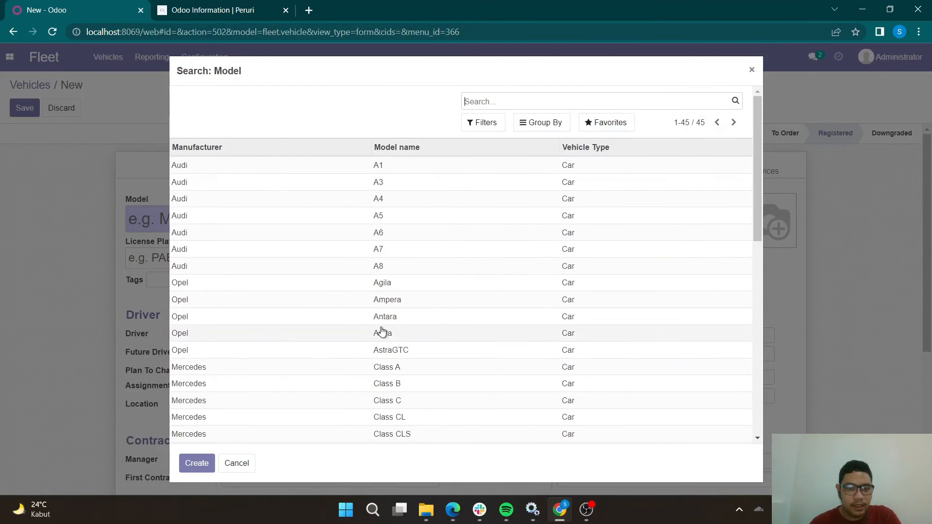
pyautogui.click(345, 364)
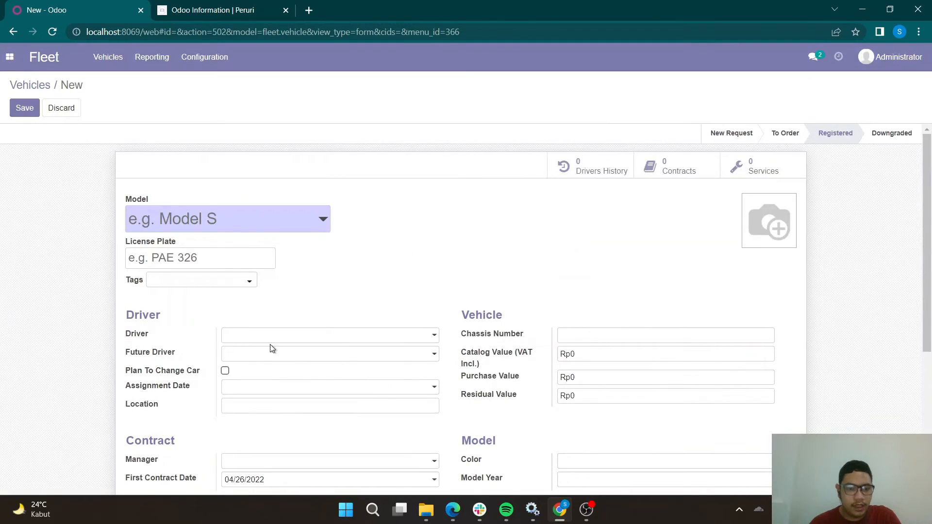
pyautogui.click(239, 261)
pyautogui.write('B')
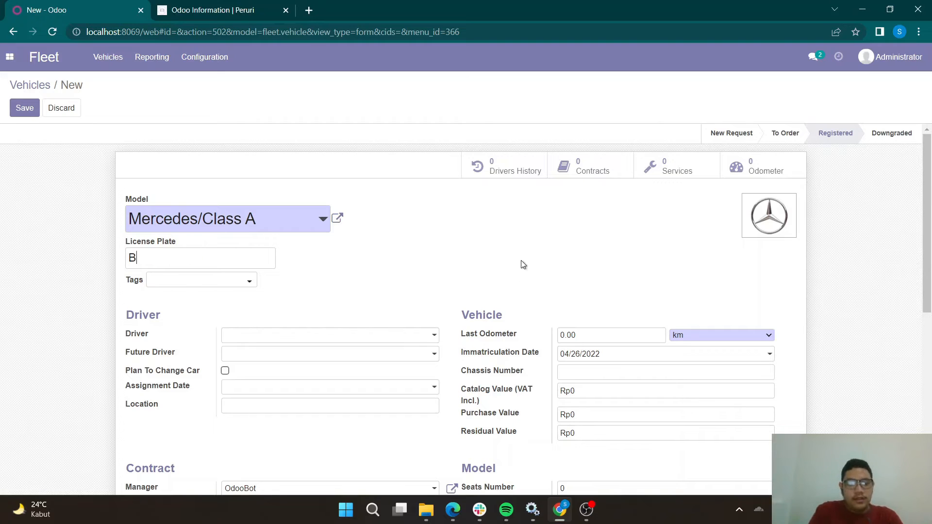
pyautogui.write('1999')
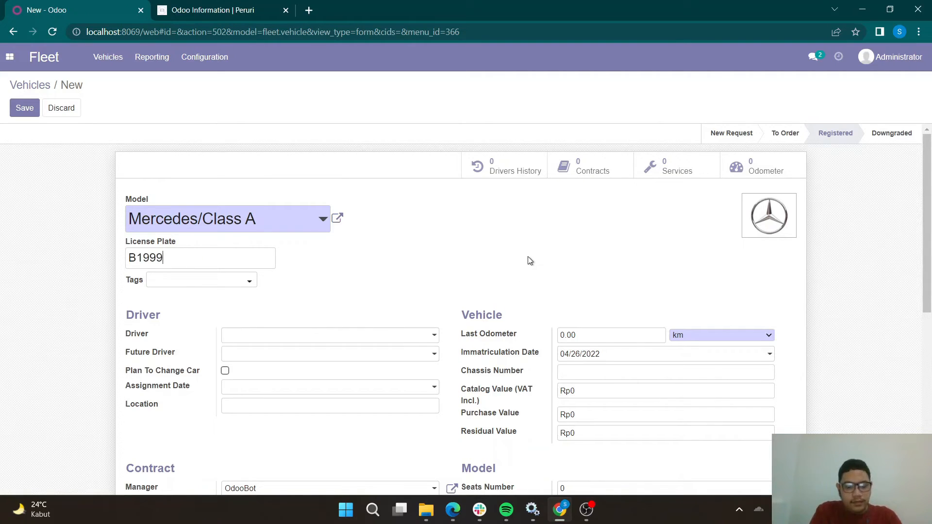
pyautogui.write('SMA')
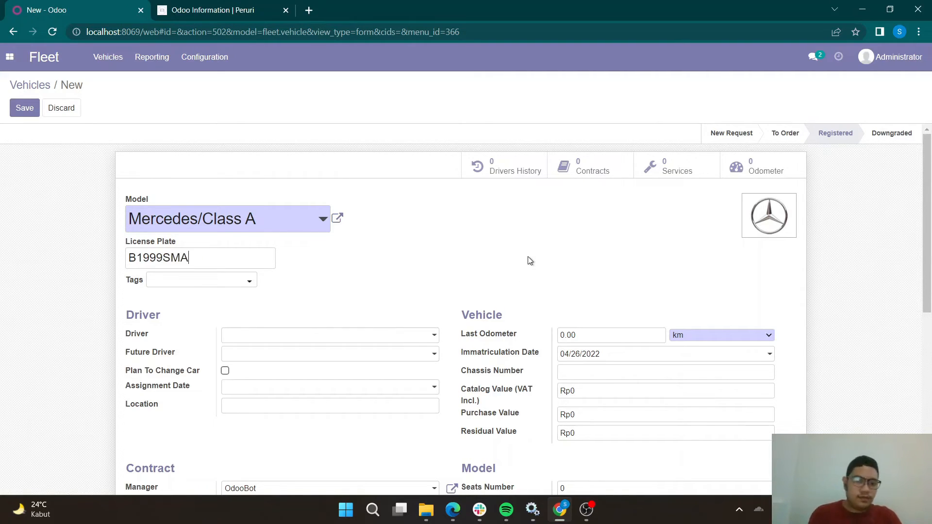
pyautogui.click(328, 337)
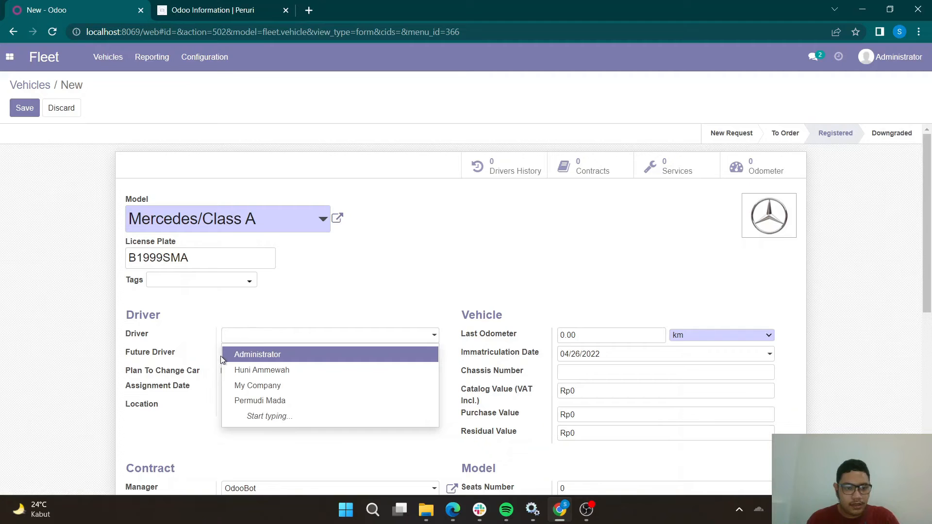
pyautogui.click(234, 402)
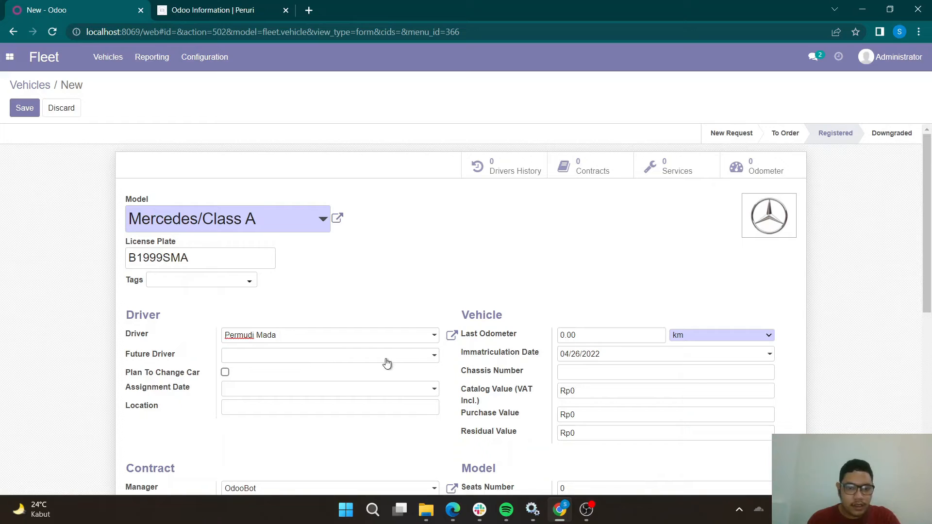
# Set the vehicle's last odometer to 89214 km and its chassis number to MCA1999nNNOO.
pyautogui.moveTo(617, 330); pyautogui.dragTo(532, 337)
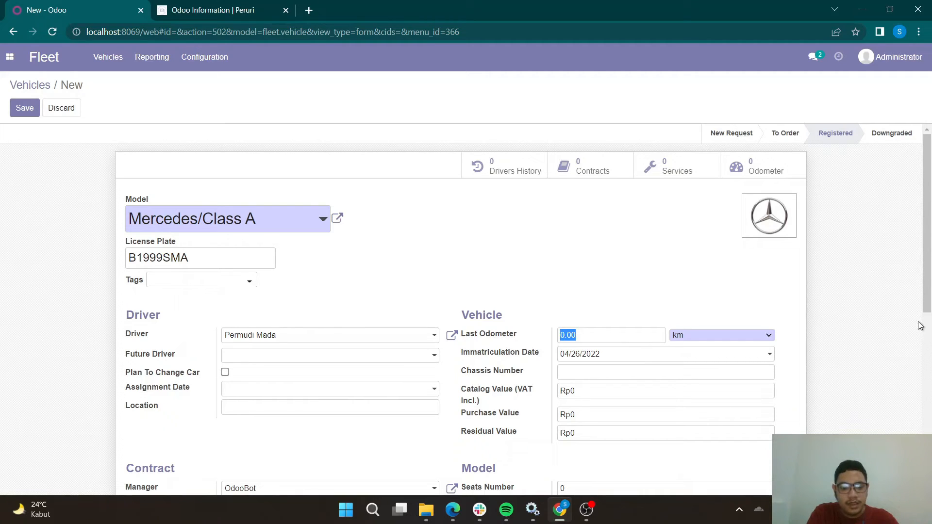
pyautogui.write('89214')
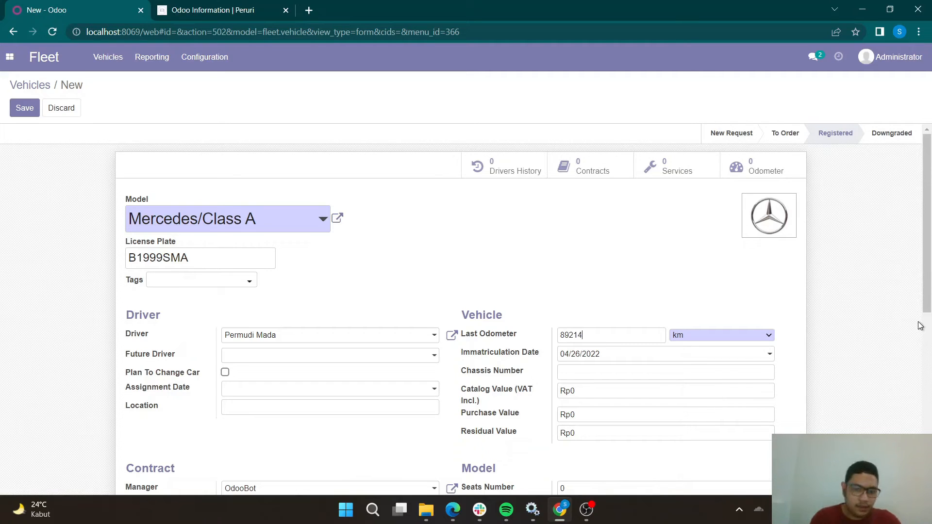
pyautogui.click(605, 374)
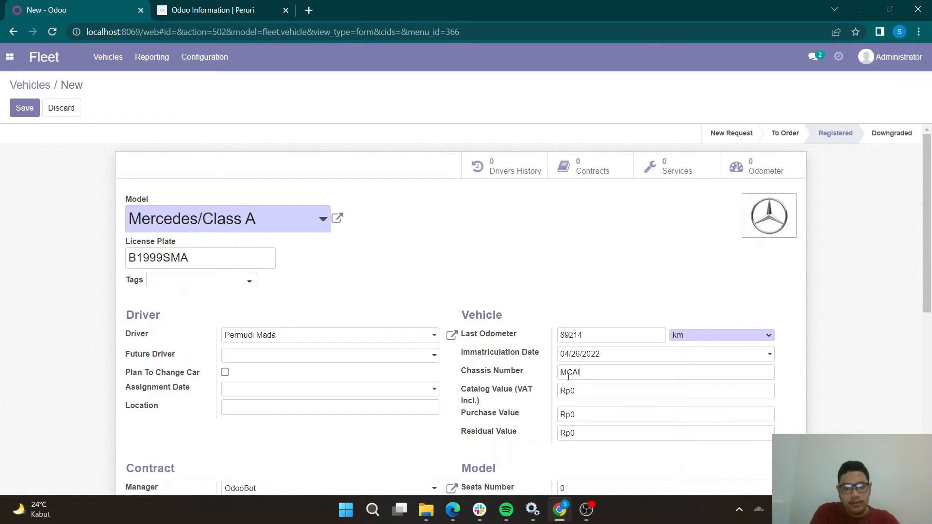
pyautogui.write('MCA1999nNNOO')
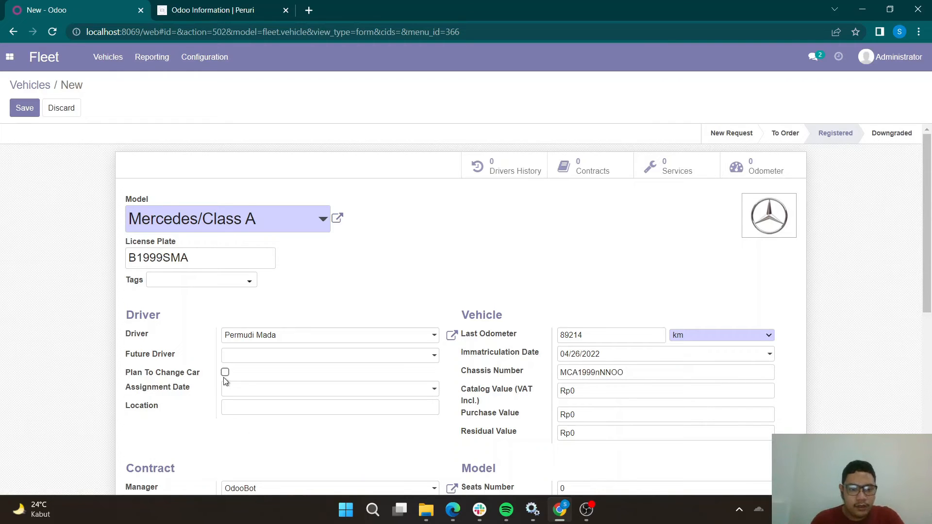
# Set the driver's assignment date to 04/27/2022 and the vehicle's location to Jakarta.
pyautogui.scroll(-1, 163, 375)
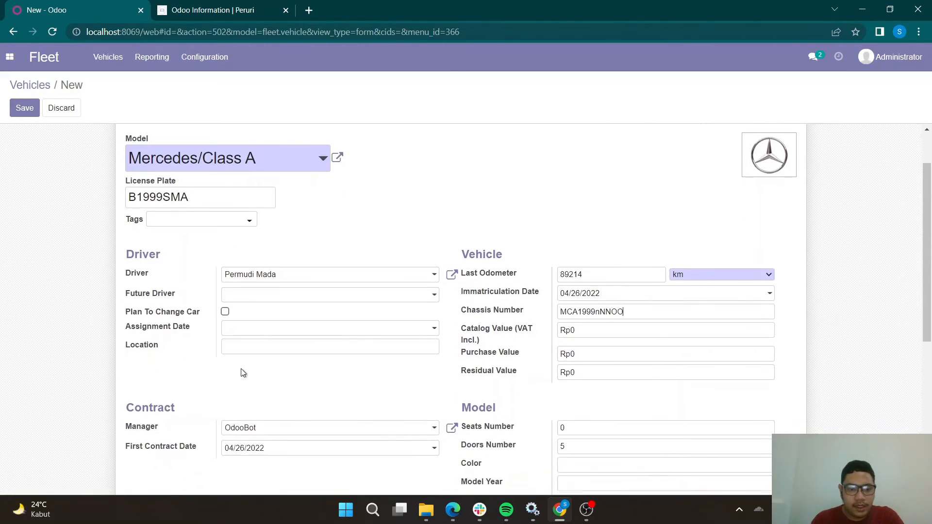
pyautogui.click(225, 313)
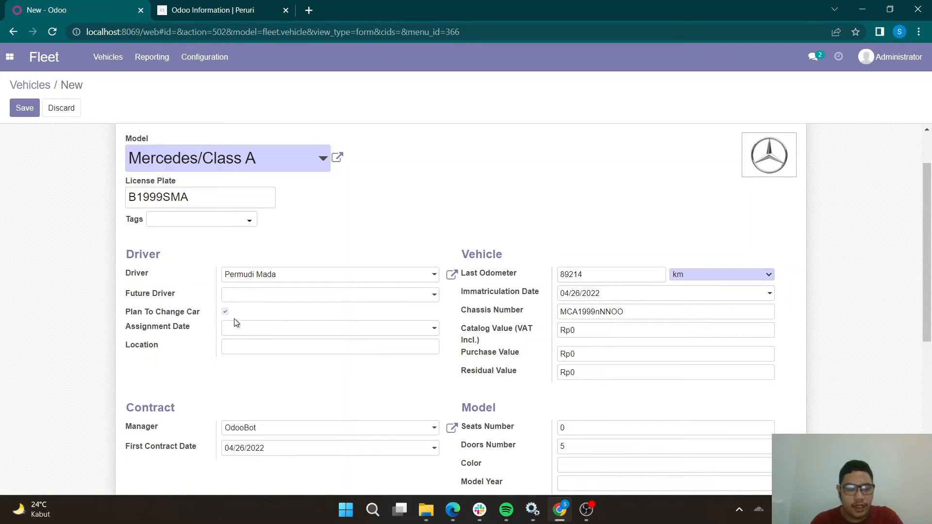
pyautogui.click(353, 333)
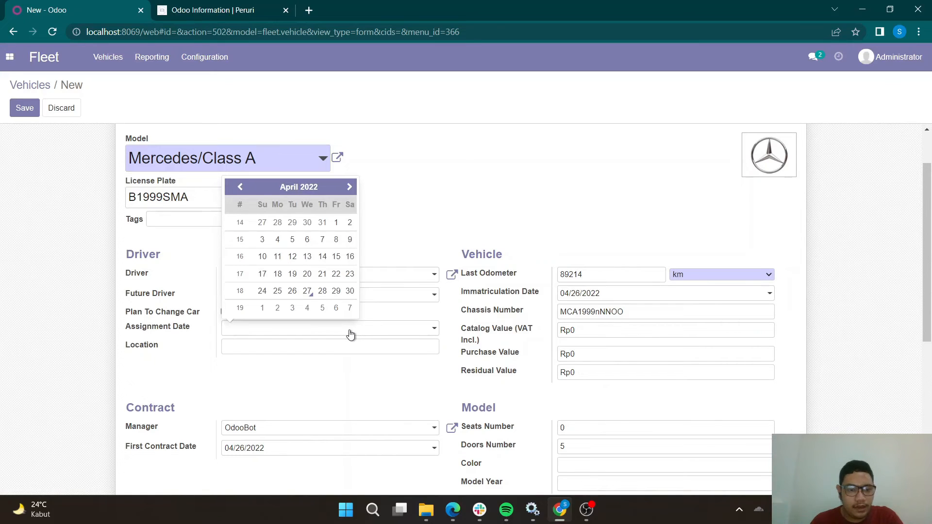
pyautogui.click(310, 294)
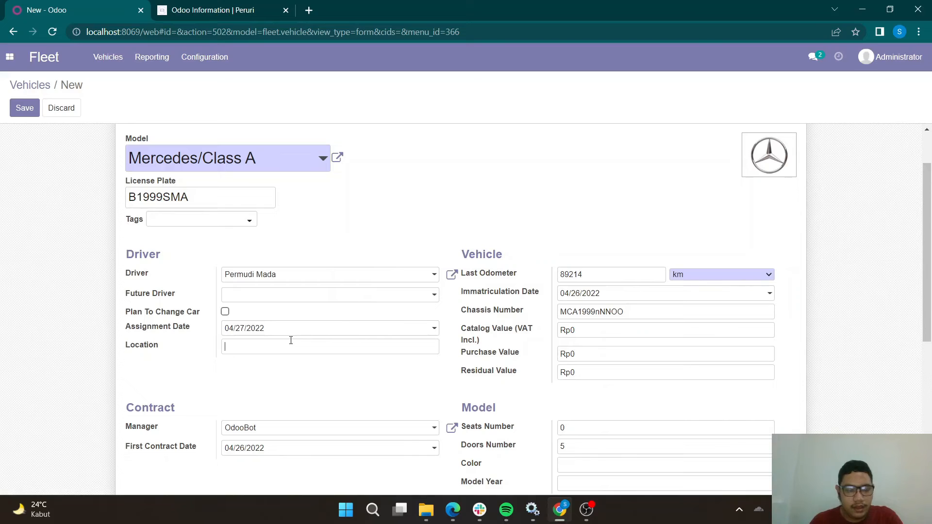
pyautogui.write('Jaka')
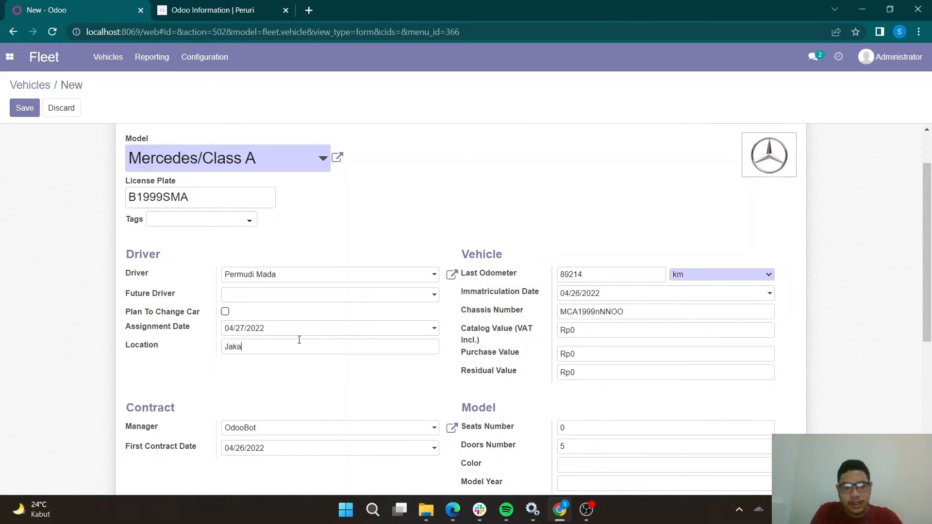
pyautogui.write('rta')
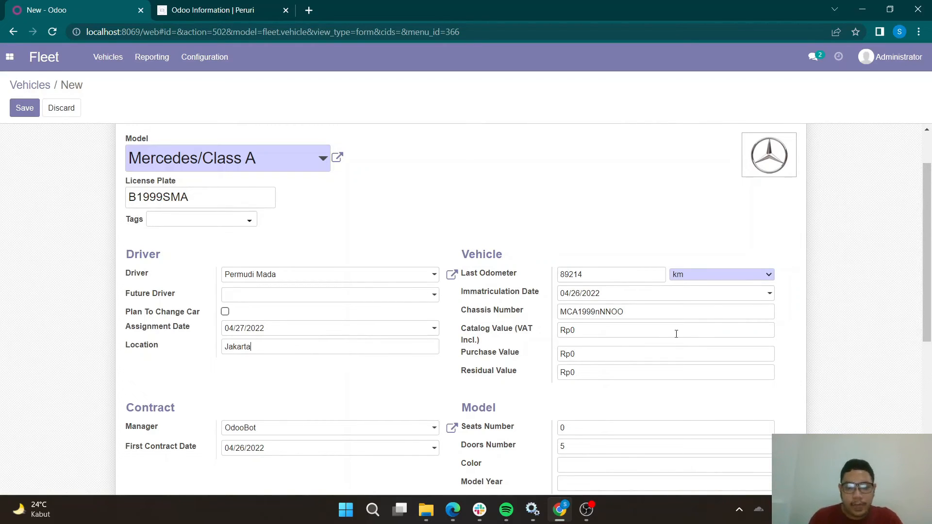
# Set the vehicle's purchase value to Rp800000000 and its catalog value including VAT to Rp880000000.
pyautogui.moveTo(670, 330); pyautogui.dragTo(538, 332)
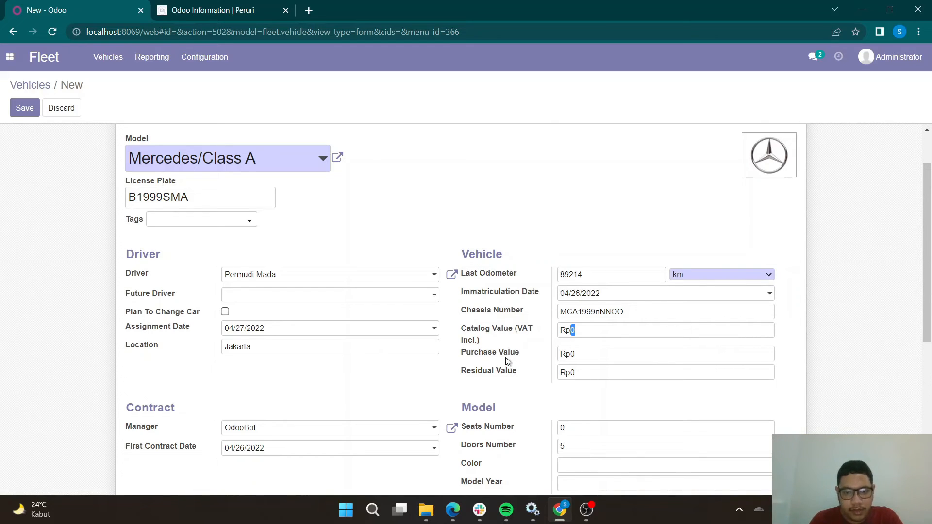
pyautogui.moveTo(494, 332)
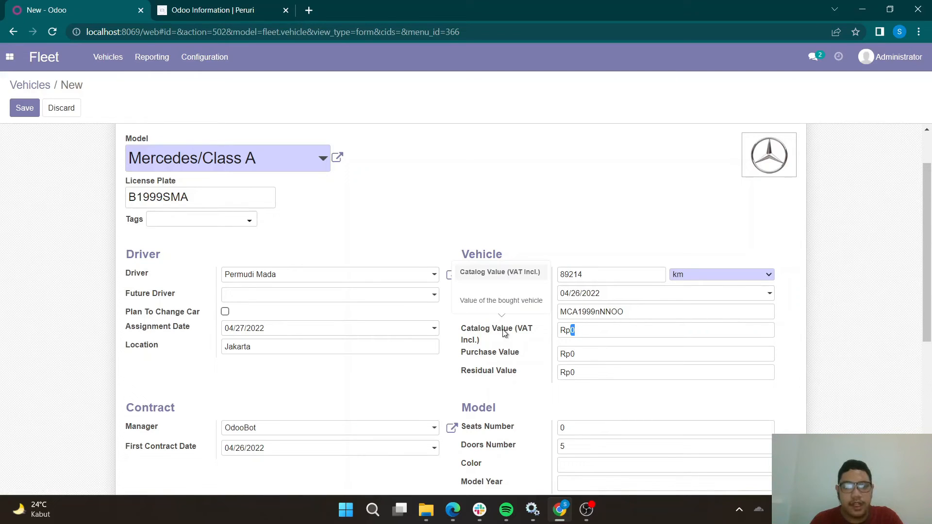
pyautogui.moveTo(507, 359)
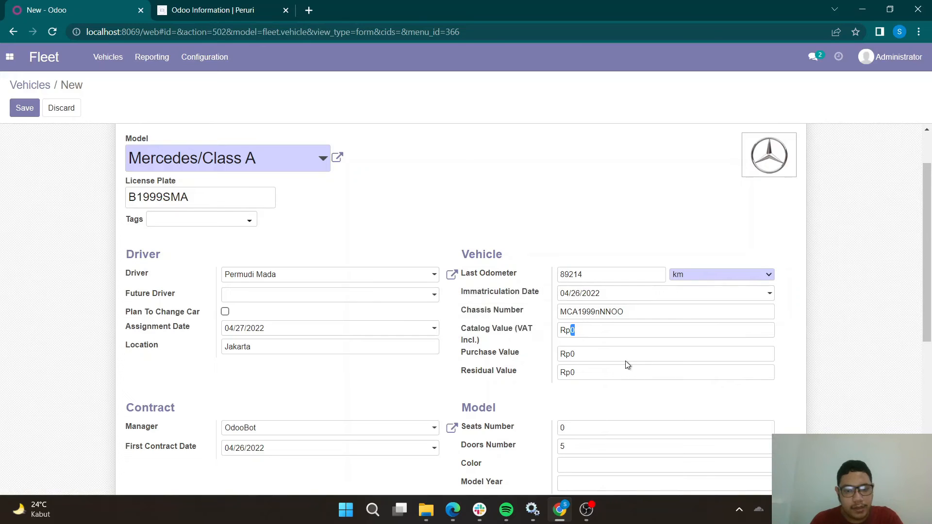
pyautogui.press('Tab')
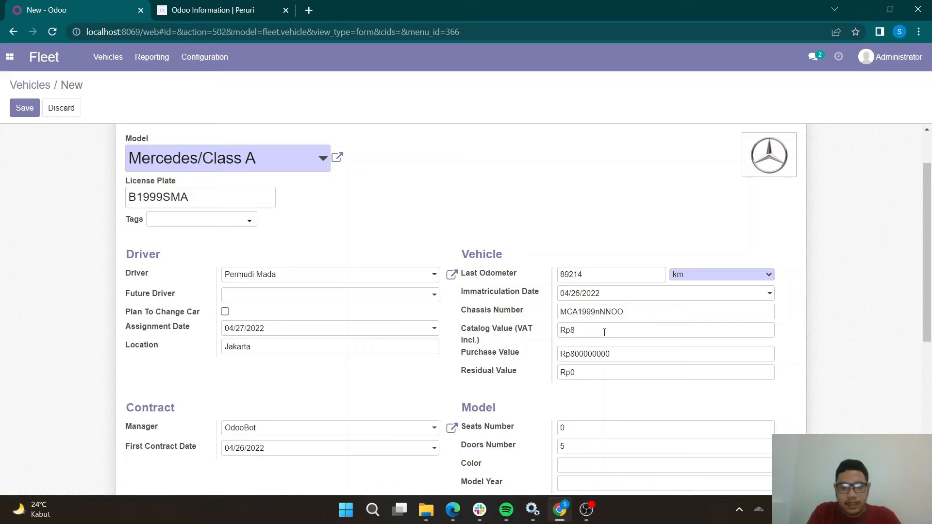
pyautogui.write('0000000')
# Set the vehicle model's seats number to 4 and doors number to 2.
pyautogui.click(612, 428)
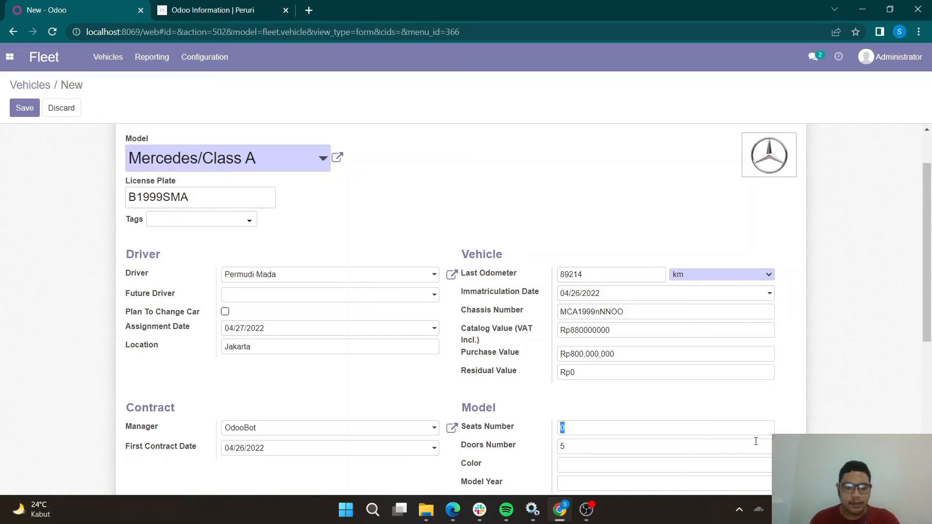
pyautogui.moveTo(680, 453); pyautogui.dragTo(528, 451)
pyautogui.write('2')
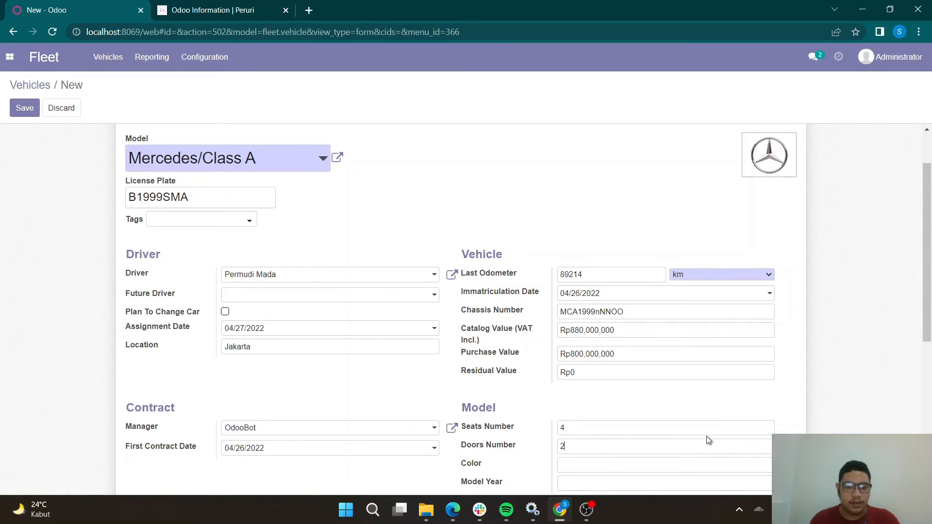
# Review the new vehicle form from the engine and contract details back to the model, license plate and odometer.
pyautogui.scroll(-1, 819, 418)
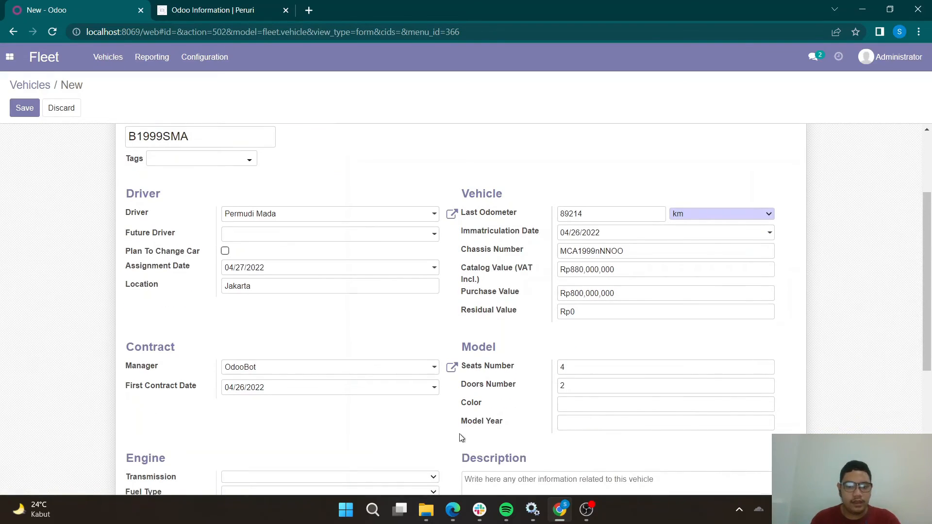
pyautogui.scroll(-1, 463, 437)
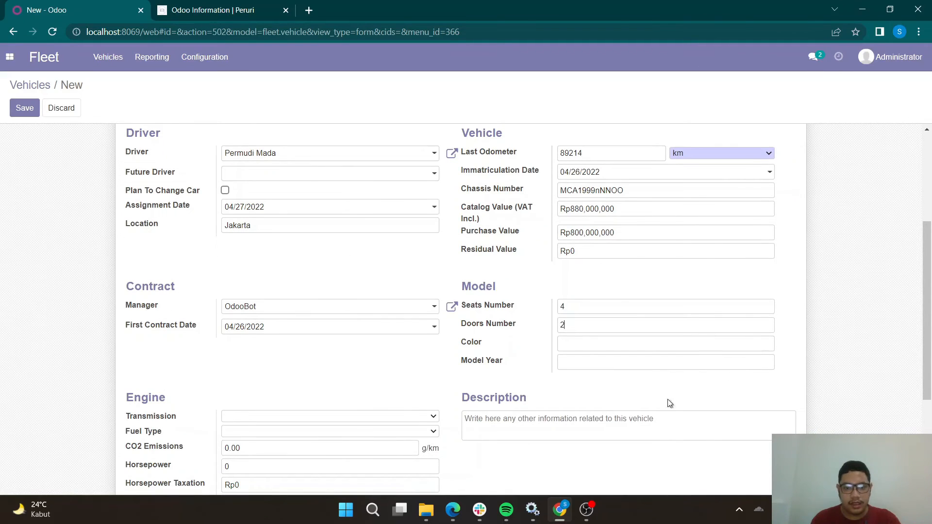
pyautogui.scroll(-2, 420, 348)
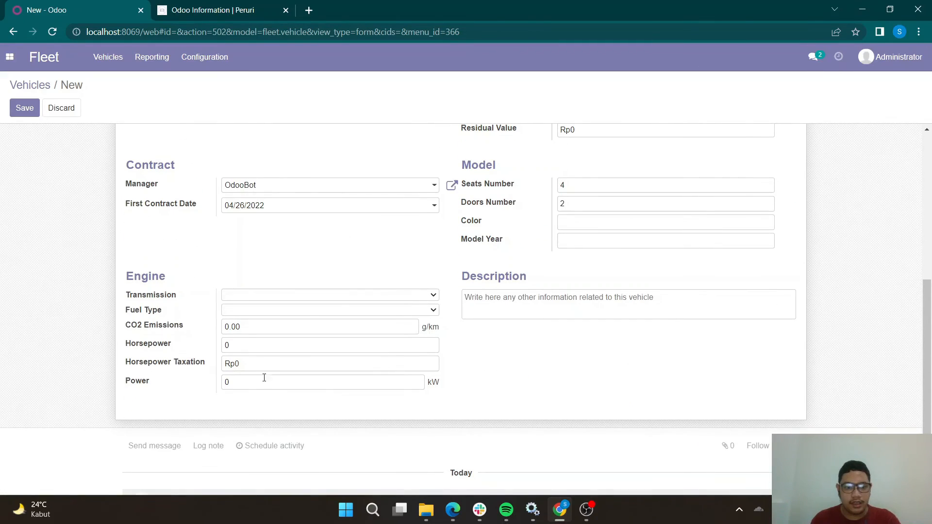
pyautogui.scroll(3, 63, 240)
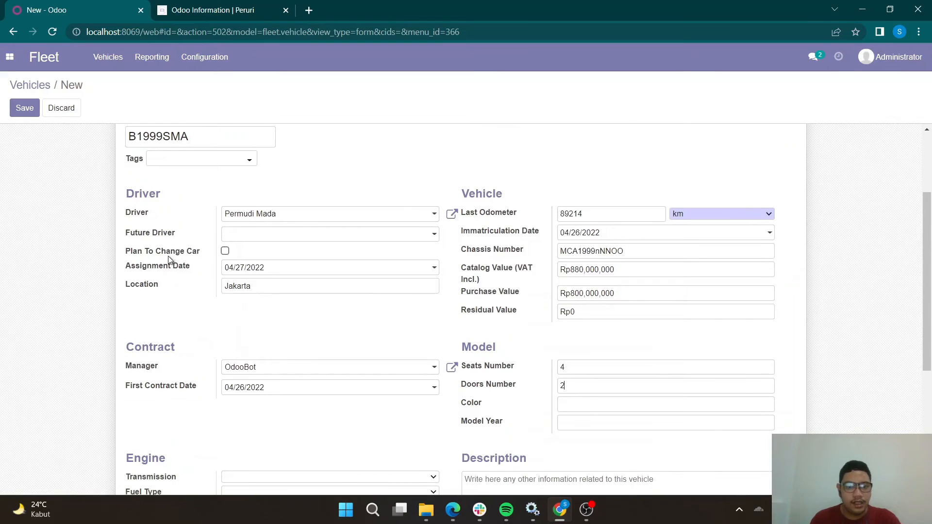
pyautogui.scroll(1, 170, 263)
pyautogui.scroll(-1, 173, 264)
pyautogui.scroll(1, 209, 277)
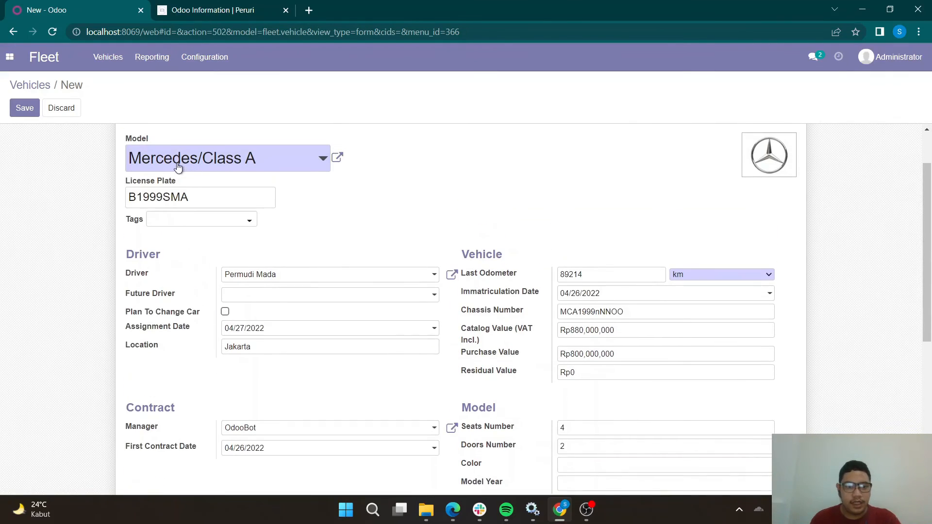
pyautogui.moveTo(193, 197); pyautogui.dragTo(99, 205)
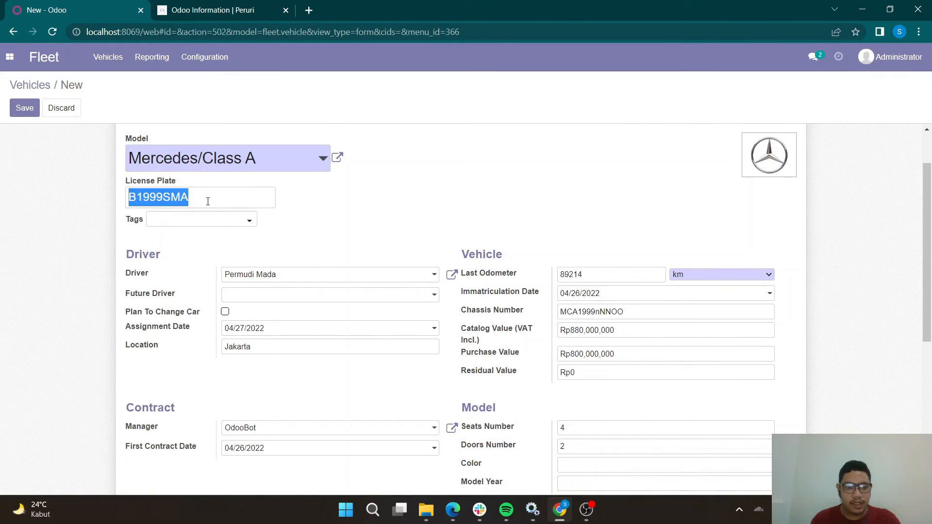
pyautogui.click(559, 274)
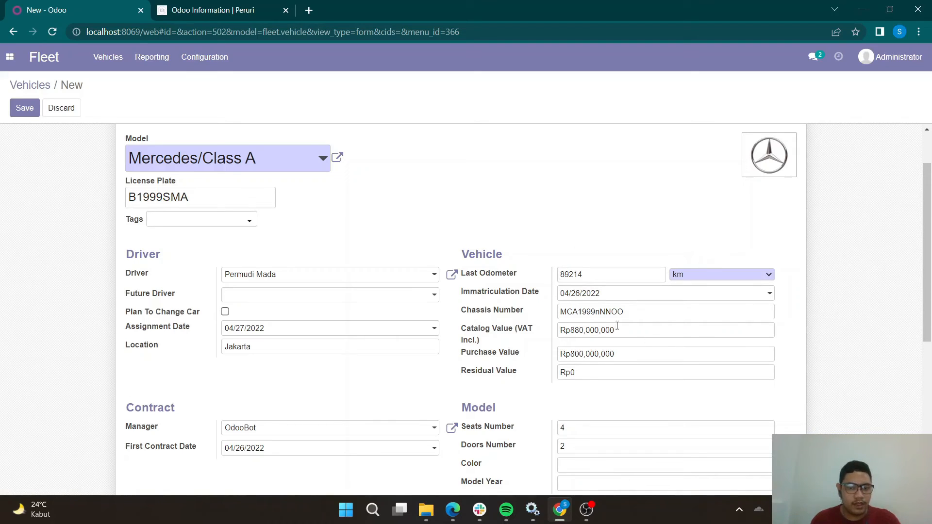
# Save the Mercedes Class A vehicle record and set its status to Downgraded.
pyautogui.click(27, 110)
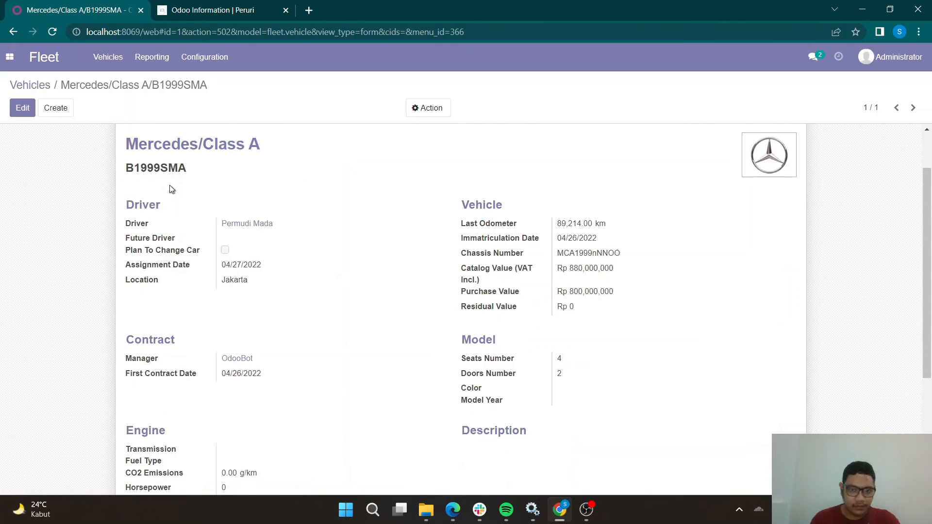
pyautogui.click(21, 108)
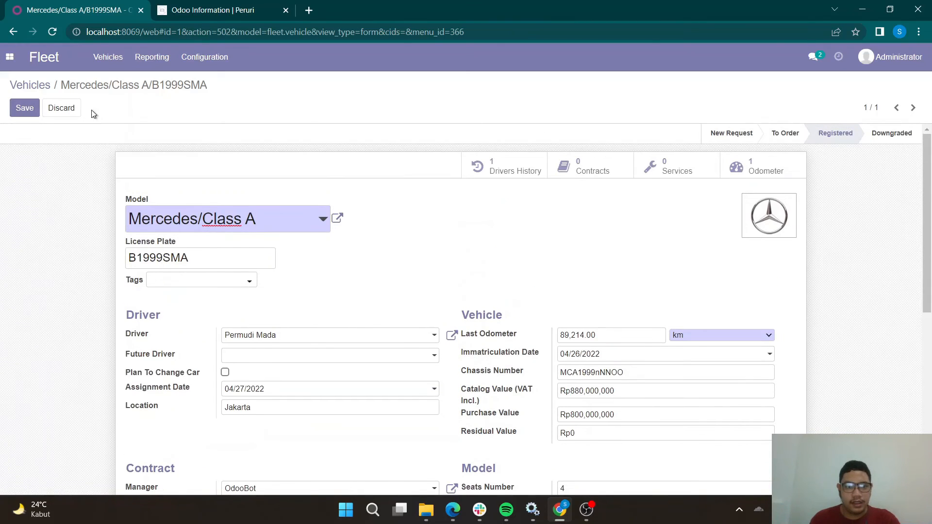
pyautogui.click(26, 108)
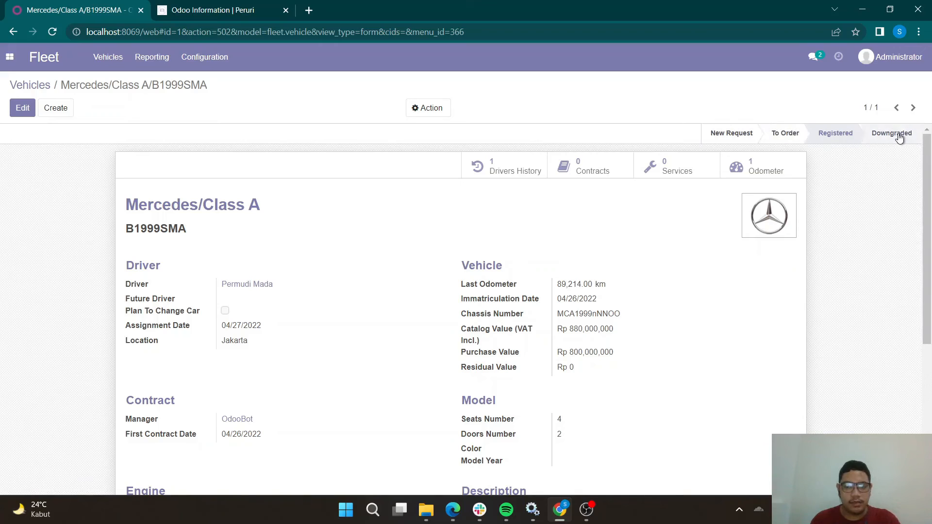
pyautogui.click(895, 142)
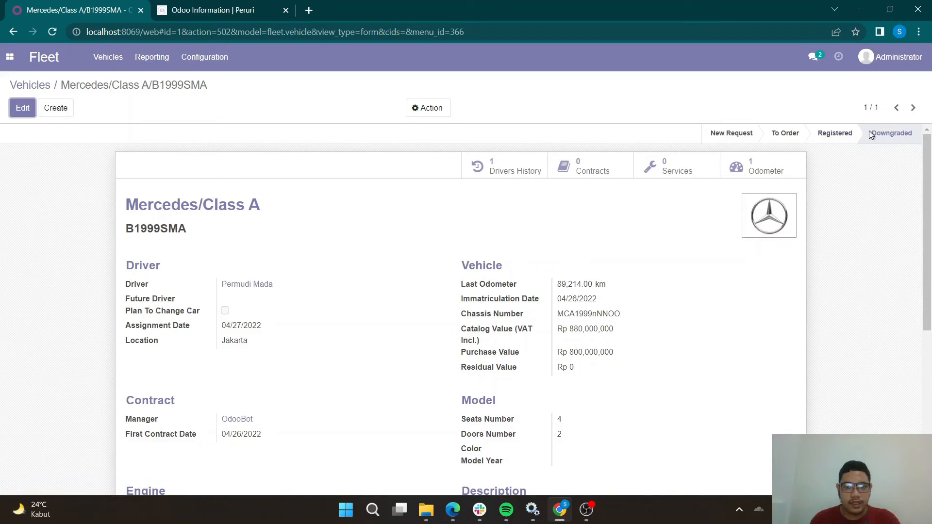
pyautogui.click(840, 139)
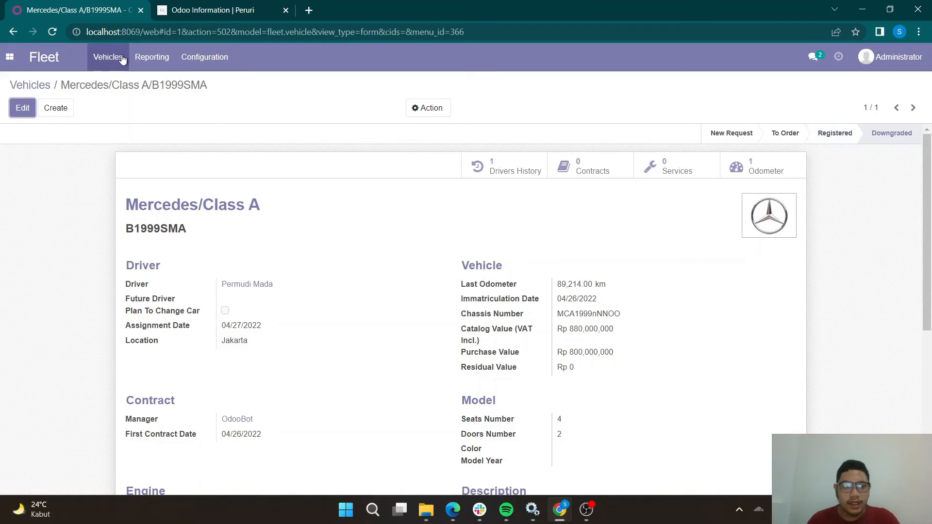
# Check the vehicle's drivers history and return to the vehicle record.
pyautogui.click(503, 174)
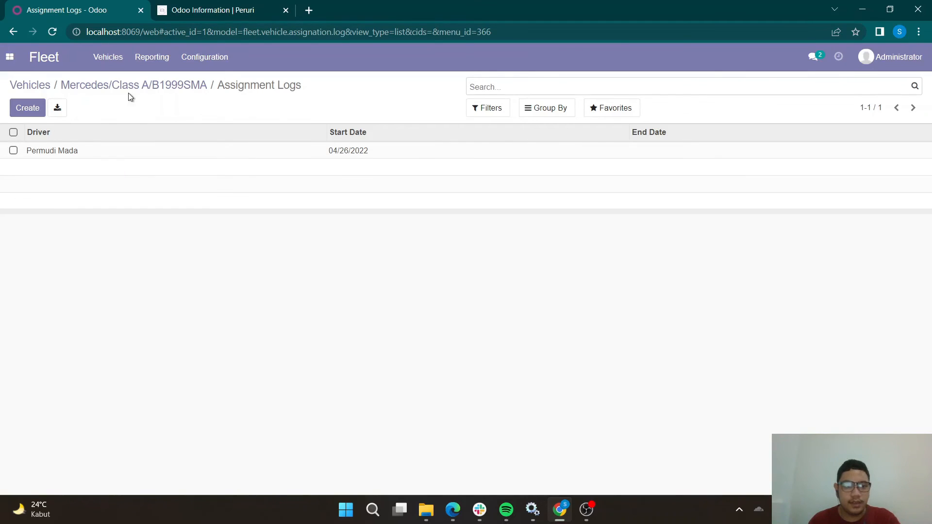
pyautogui.click(144, 95)
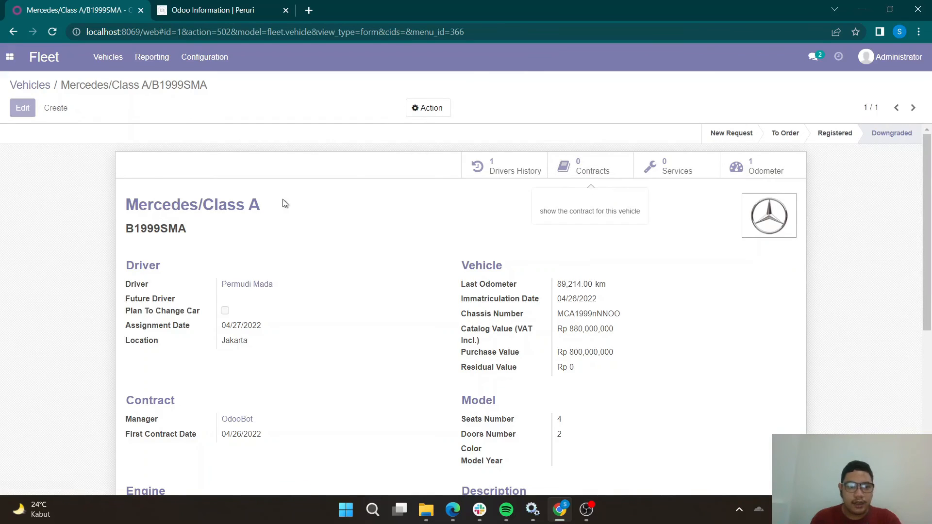
# Start a new contract for the vehicle and set the responsible person to the listed user other than Administrator.
pyautogui.click(28, 109)
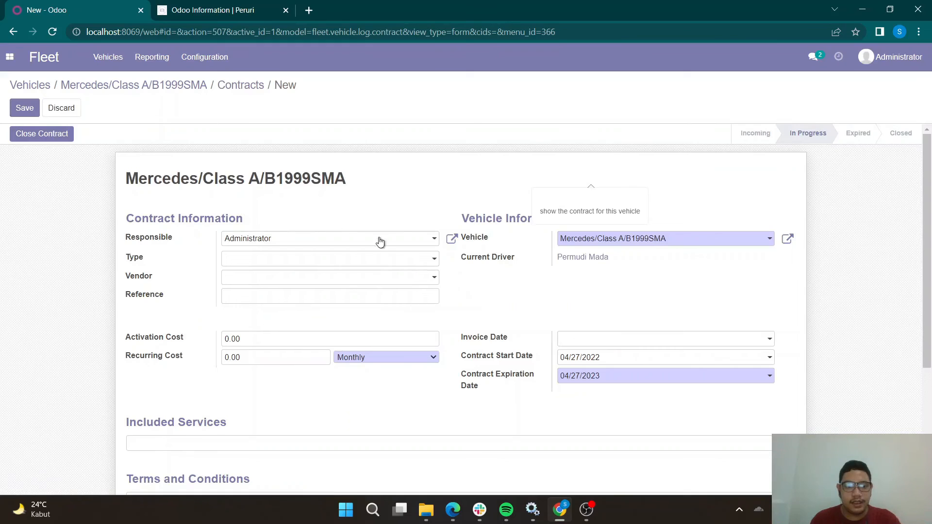
pyautogui.click(383, 263)
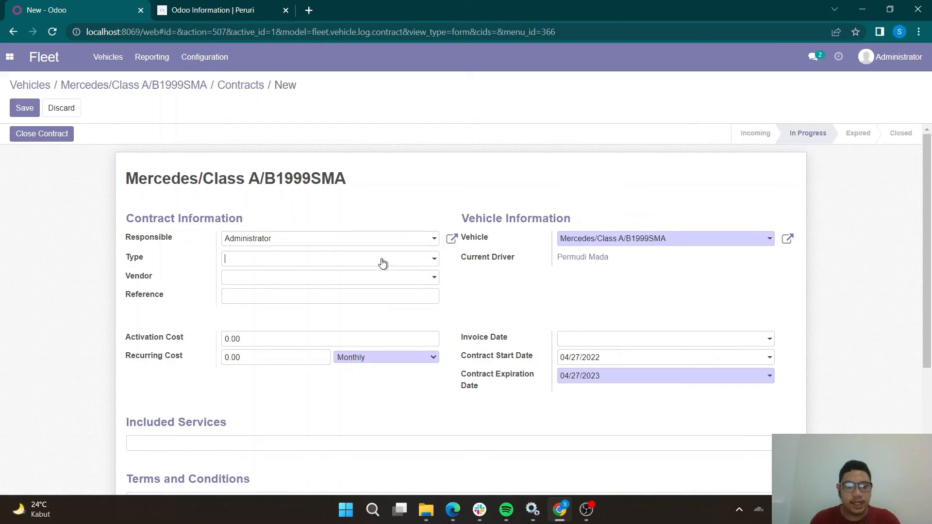
pyautogui.click(525, 296)
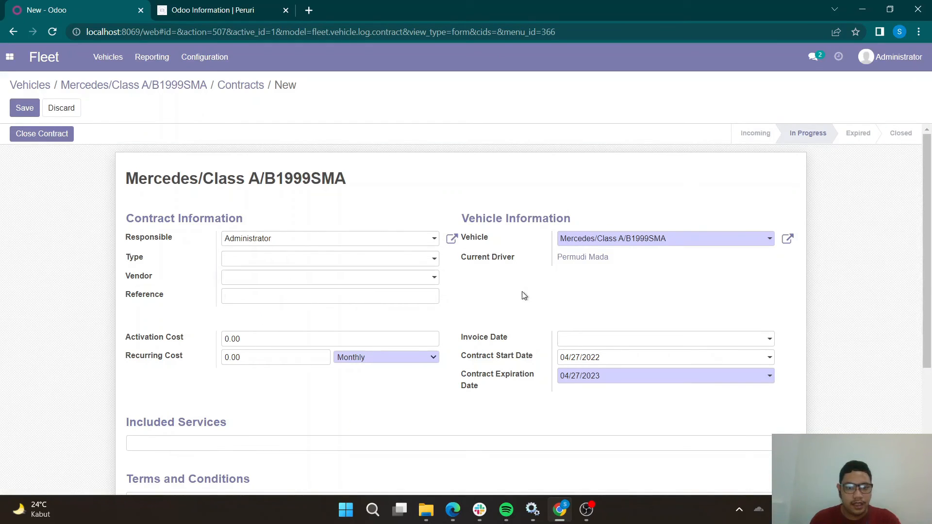
pyautogui.scroll(-1, 339, 270)
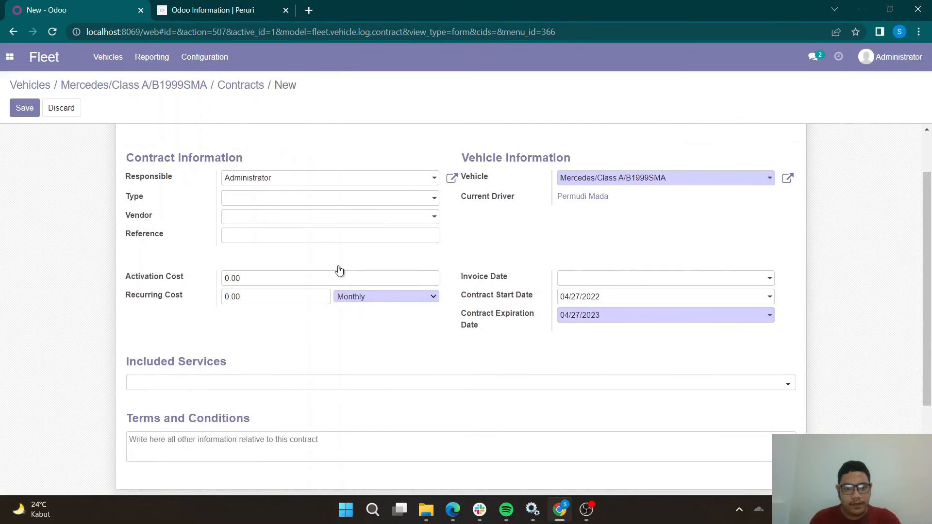
pyautogui.scroll(1, 339, 270)
pyautogui.click(388, 241)
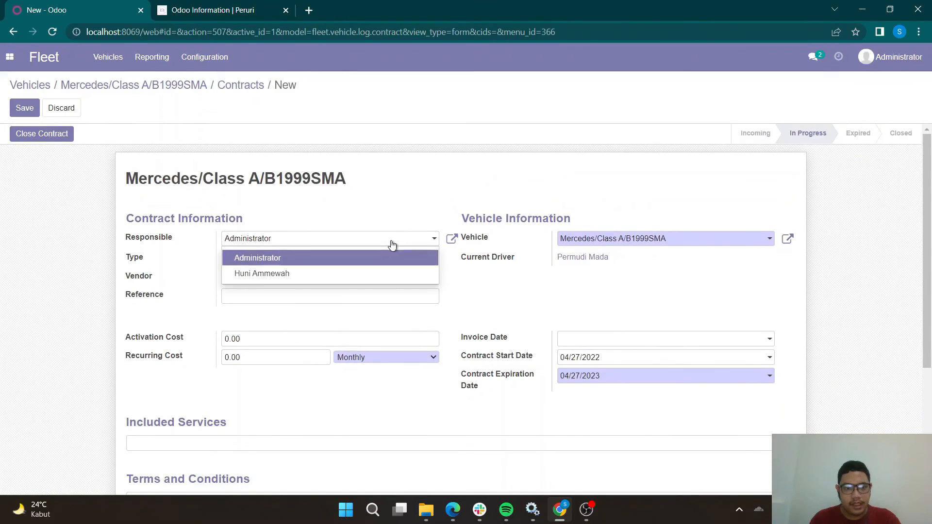
pyautogui.click(426, 275)
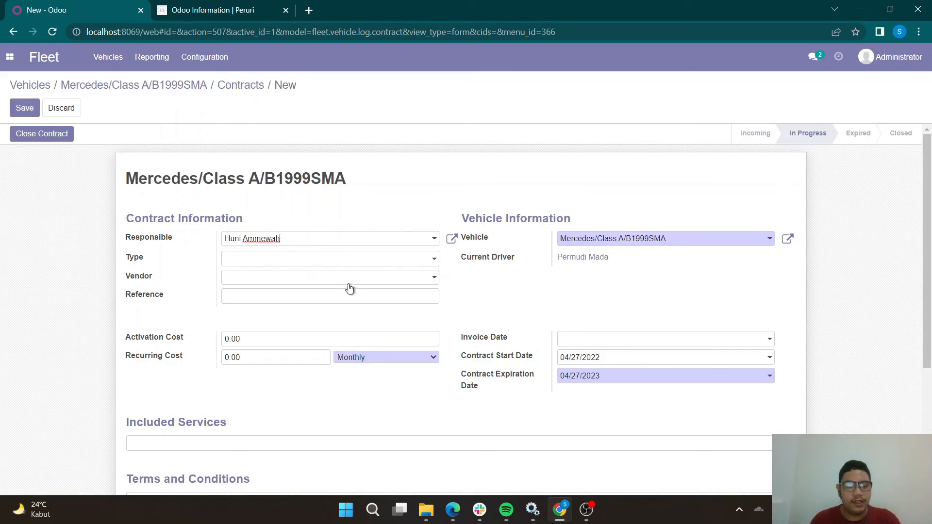
# Set the contract's invoice date to 04/27/2022.
pyautogui.scroll(-1, 341, 290)
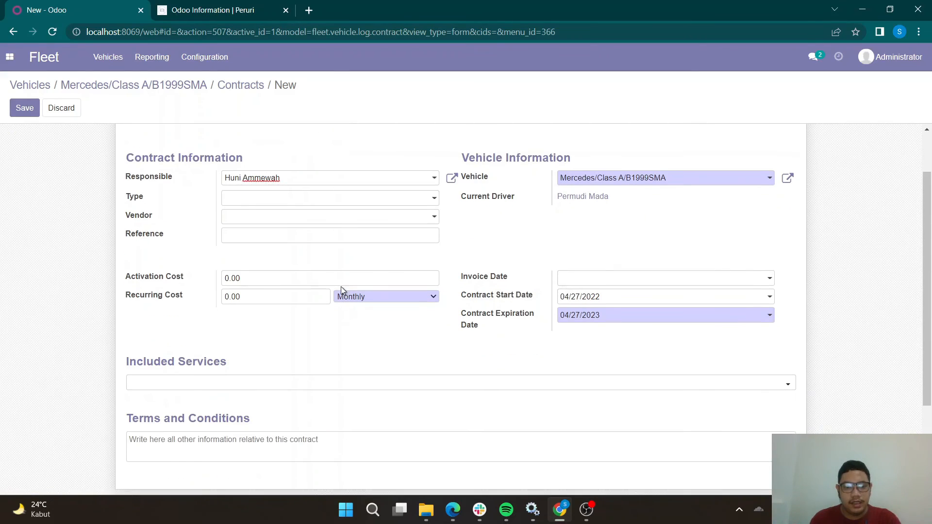
pyautogui.click(582, 282)
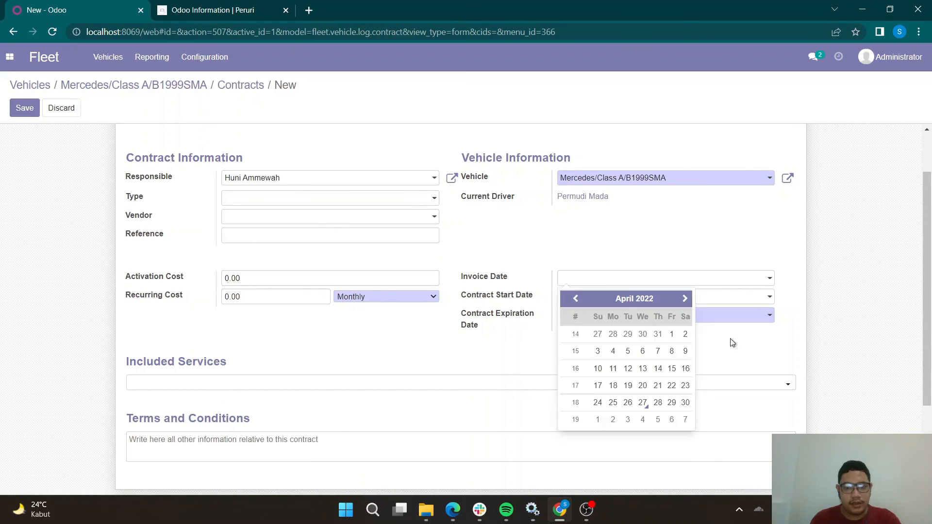
pyautogui.click(643, 403)
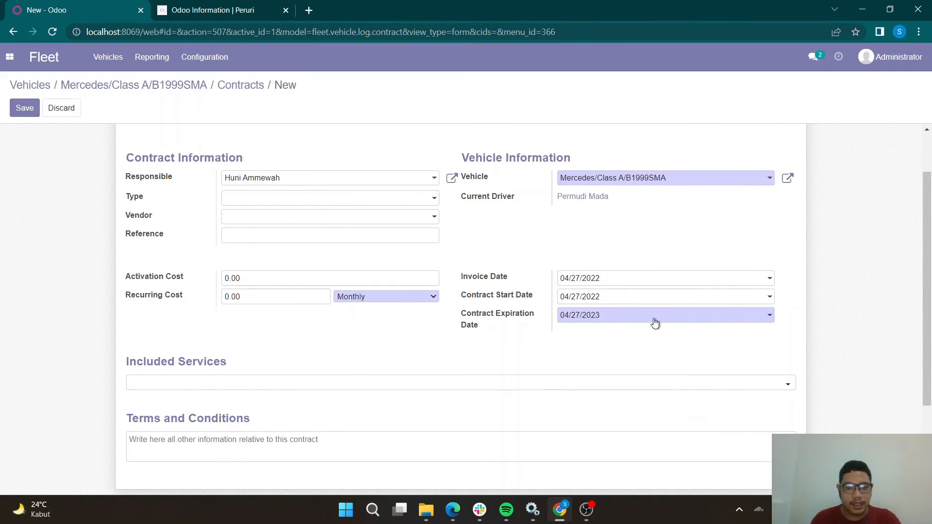
# Set the contract's activation cost to 10000000 and its monthly recurring cost to 1500000.
pyautogui.click(347, 275)
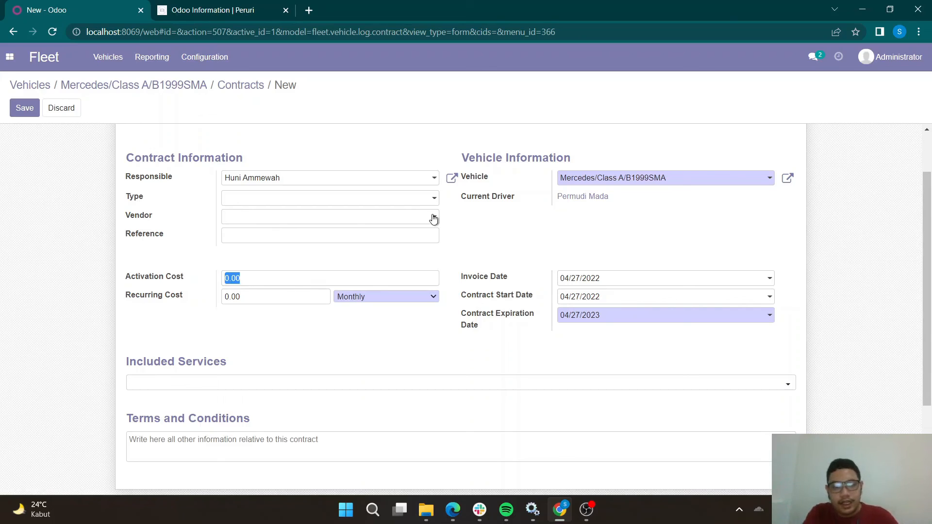
pyautogui.click(152, 279)
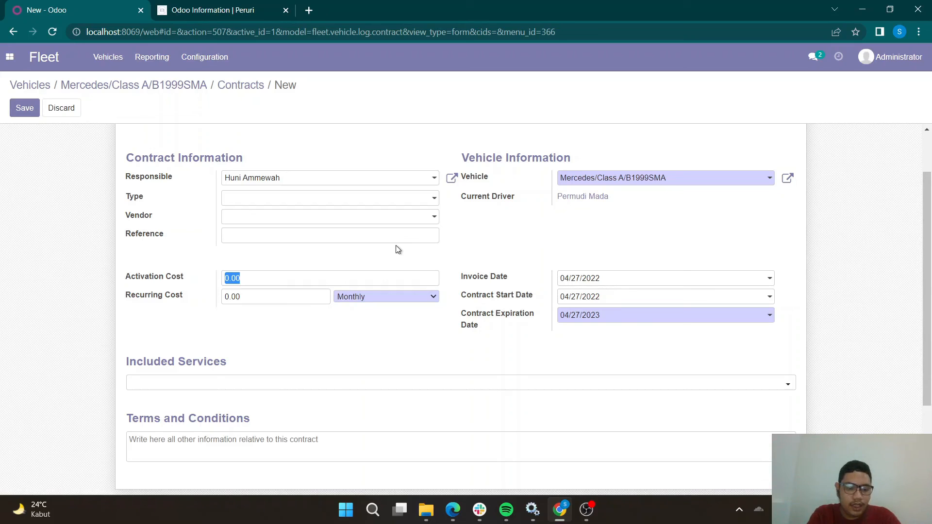
pyautogui.write('10')
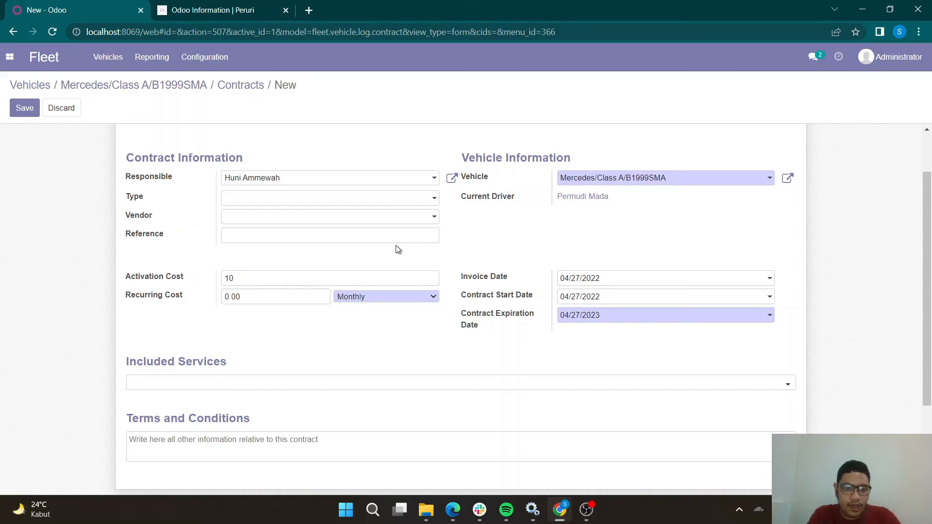
pyautogui.write('000000')
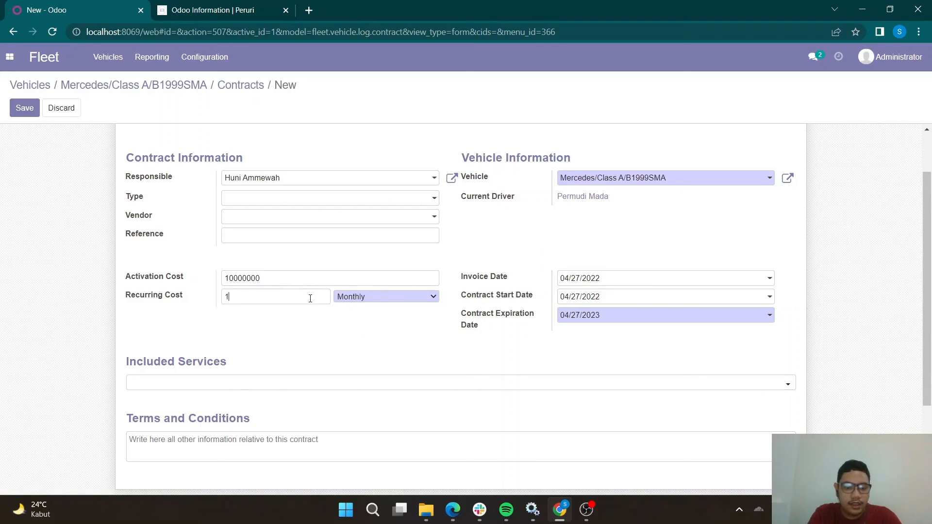
pyautogui.click(310, 299)
pyautogui.write('1500')
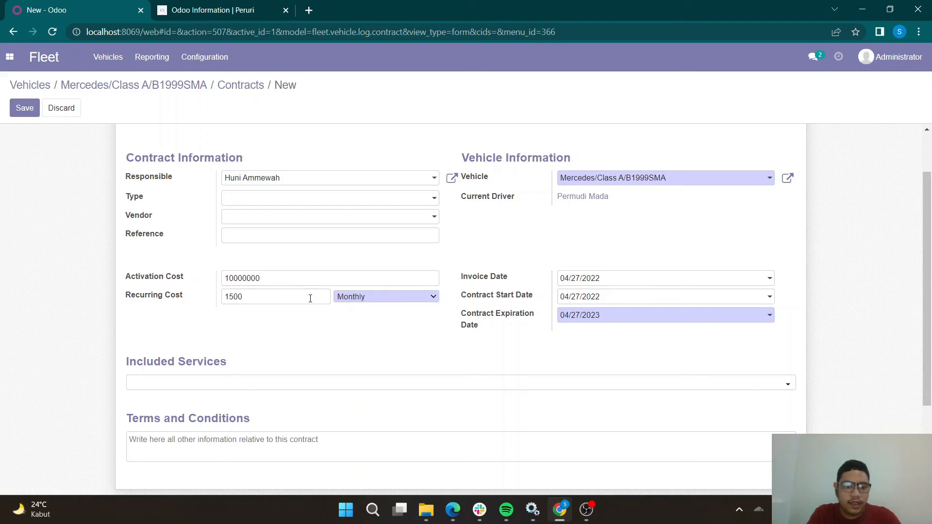
pyautogui.write('000')
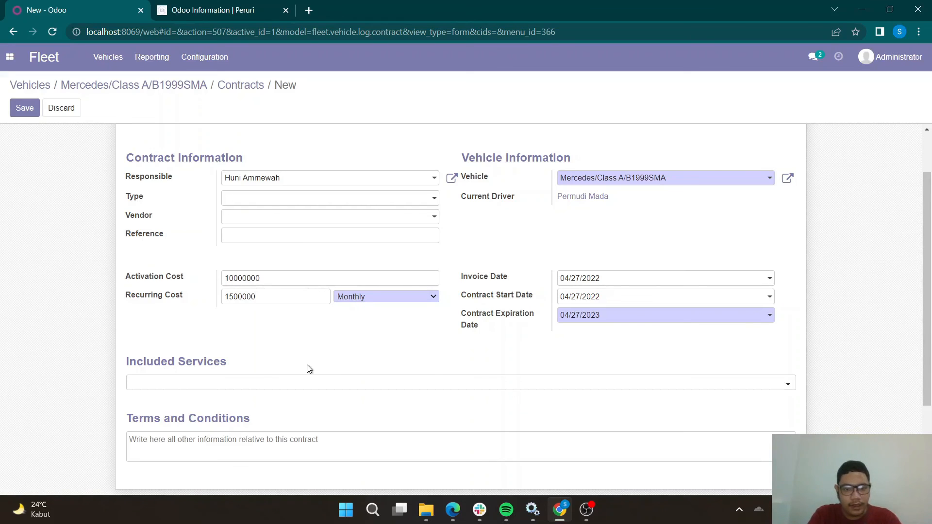
# Enter "Bensin dan tol ditanggung penyewa." as the contract's terms and conditions and save the contract.
pyautogui.scroll(-3, 307, 366)
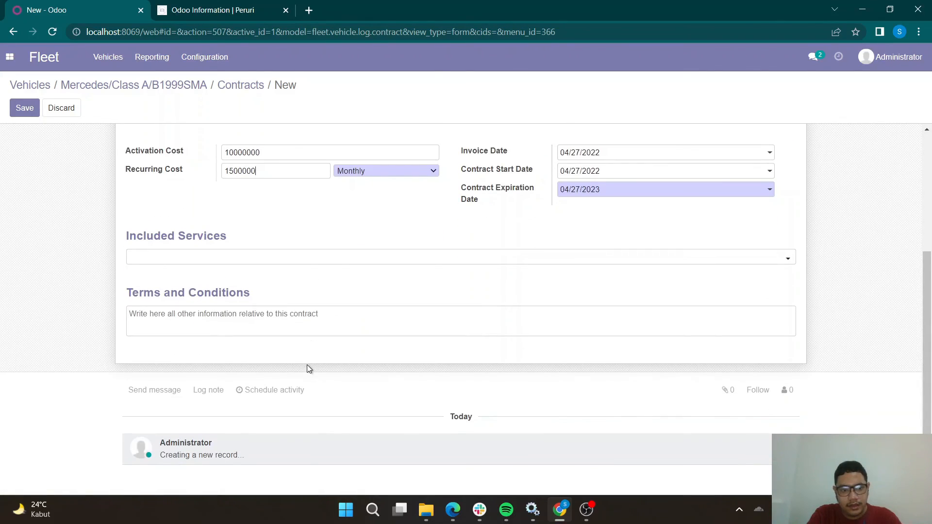
pyautogui.scroll(3, 307, 365)
pyautogui.scroll(-3, 307, 365)
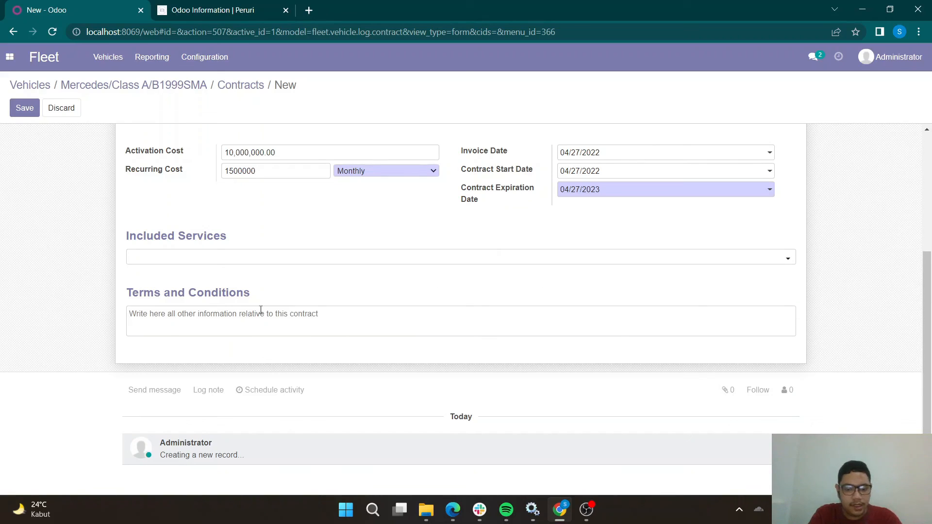
pyautogui.write('Bensin,')
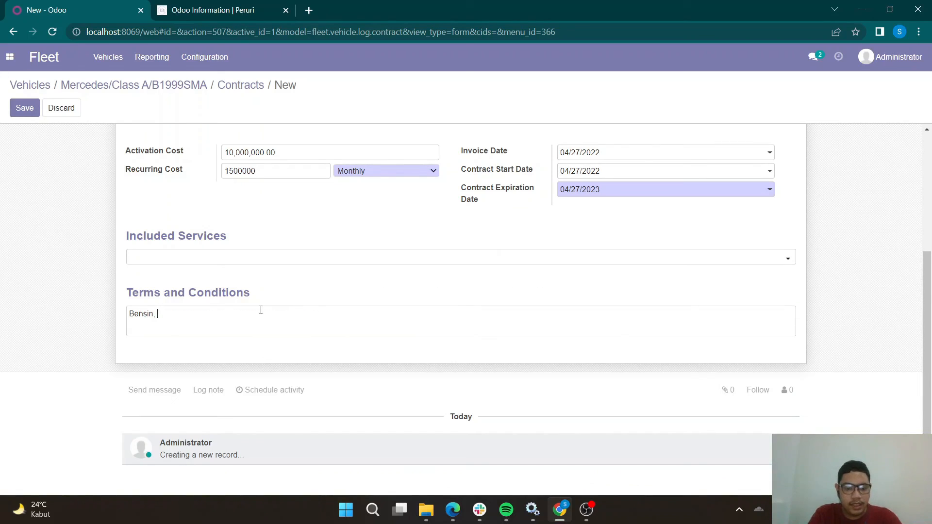
pyautogui.press('BackSpace')
pyautogui.press('BackSpace')
pyautogui.write(' dan to')
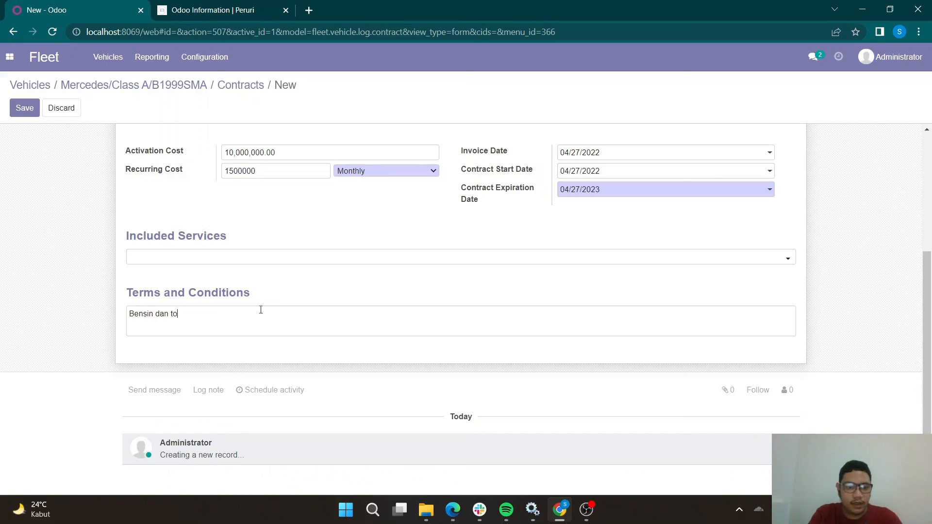
pyautogui.write('l ditanggung se')
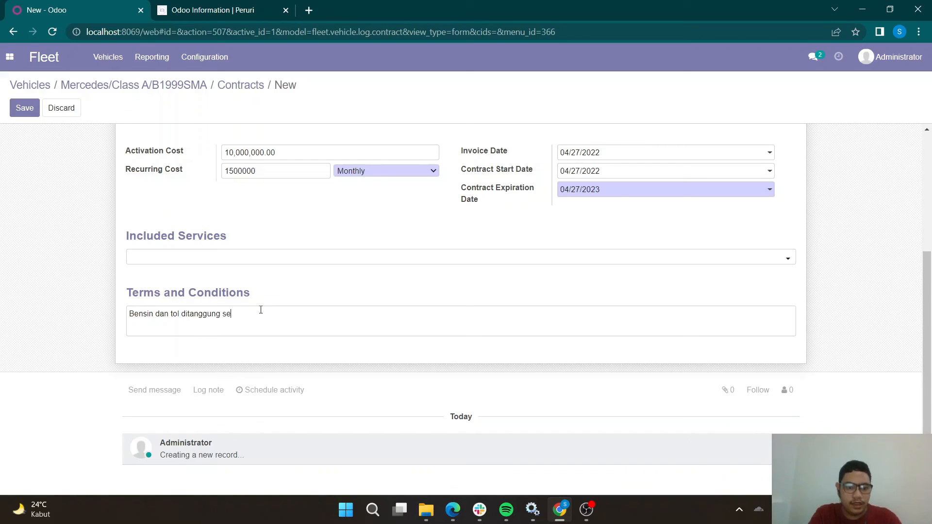
pyautogui.write('nd')
pyautogui.press('BackSpace')
pyautogui.press('BackSpace')
pyautogui.press('BackSpace')
pyautogui.press('BackSpace')
pyautogui.write('penyewa.')
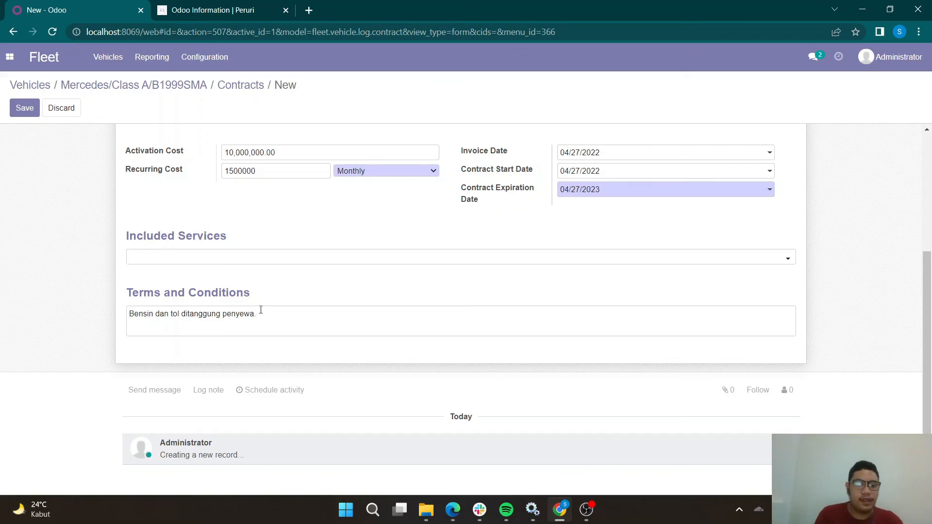
pyautogui.scroll(5, 5, 204)
pyautogui.click(24, 108)
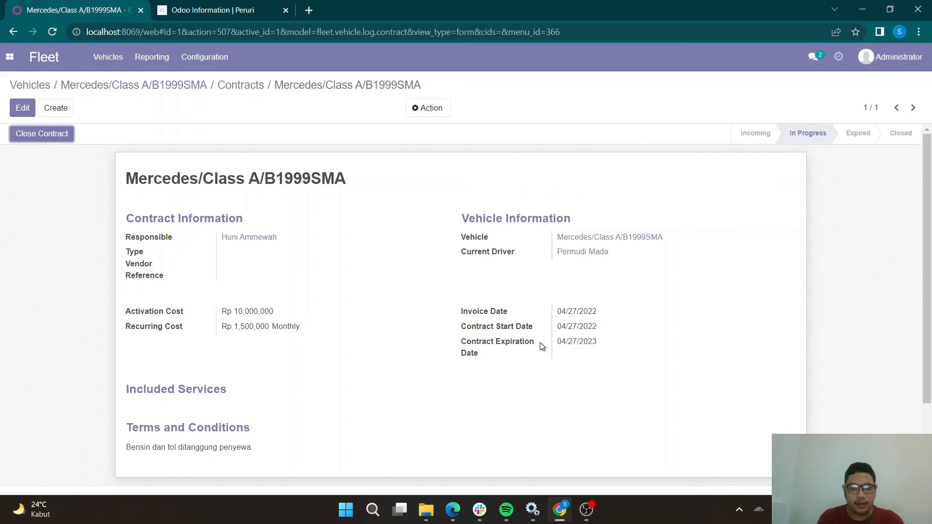
# Close the vehicle's contract and check its entry in the vehicle's contracts list.
pyautogui.moveTo(560, 343); pyautogui.dragTo(584, 343)
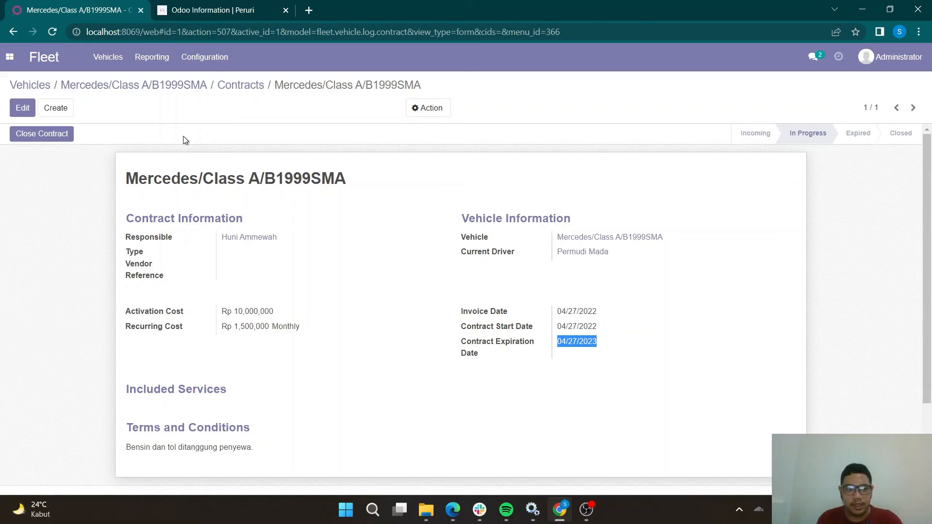
pyautogui.click(43, 141)
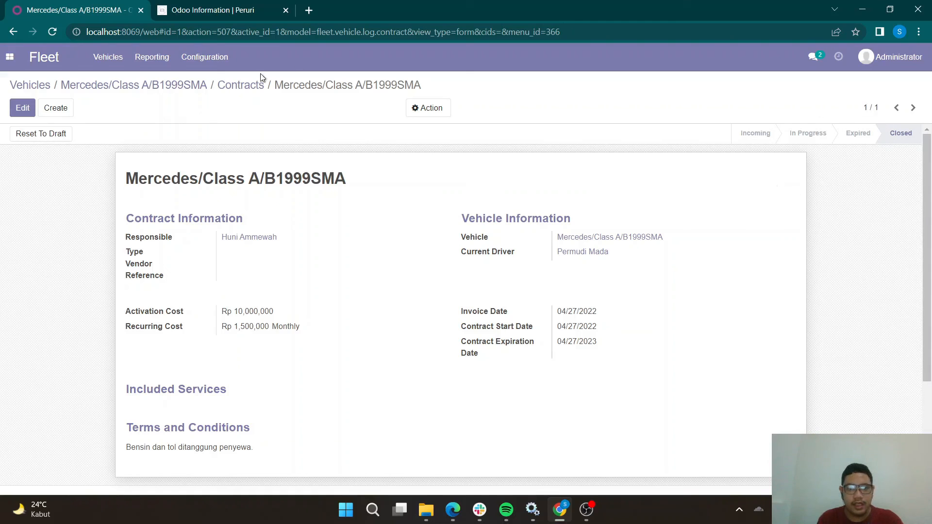
pyautogui.click(238, 86)
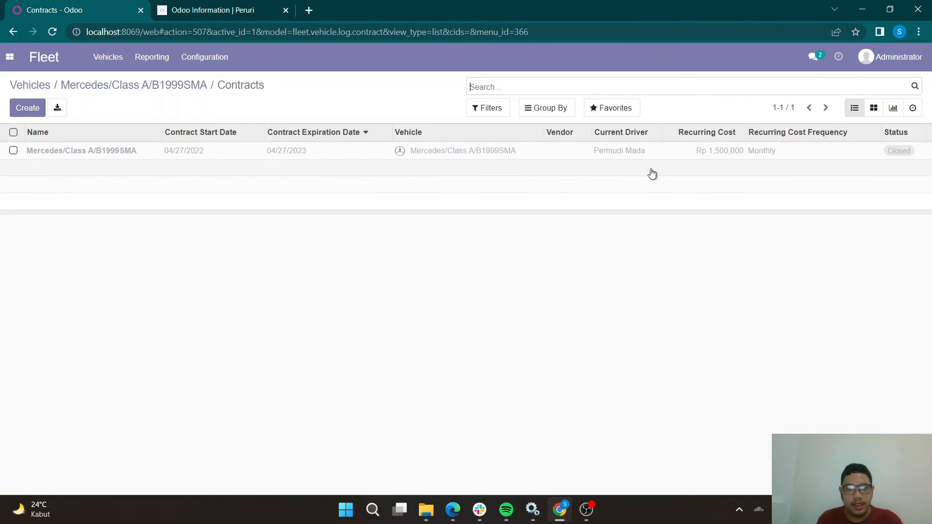
pyautogui.click(289, 151)
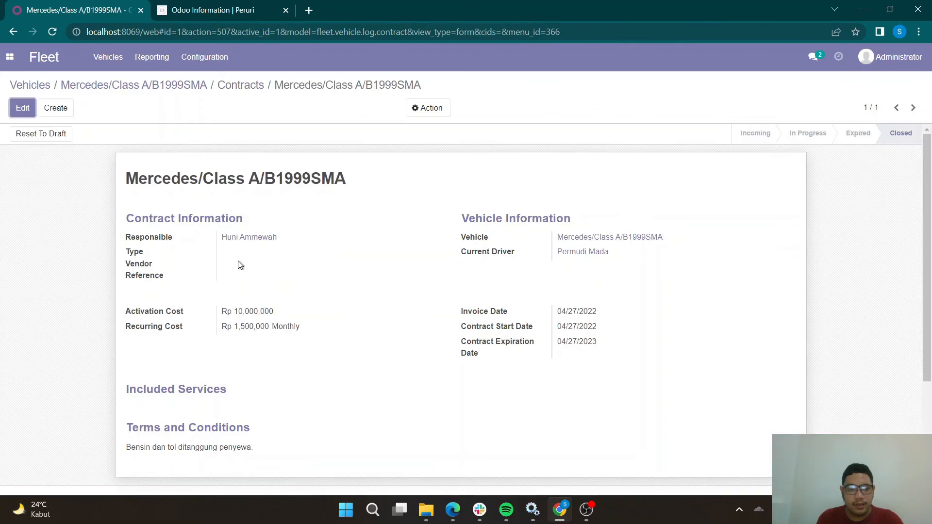
pyautogui.click(245, 86)
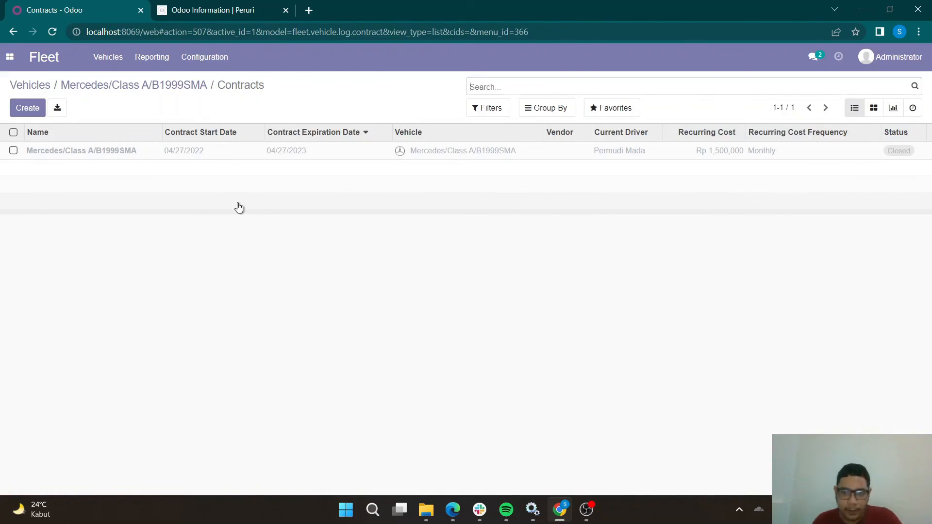